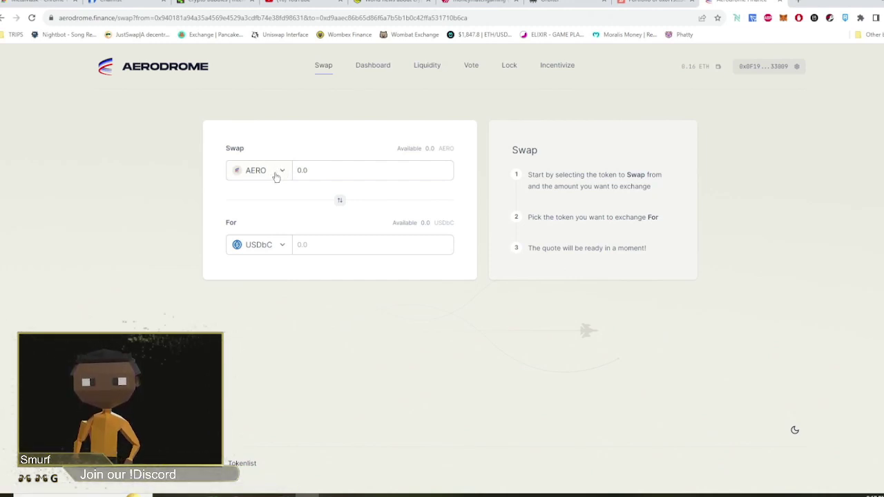
Choose ETH as the token to swap from and select its amount for editing.
left_click(277, 173)
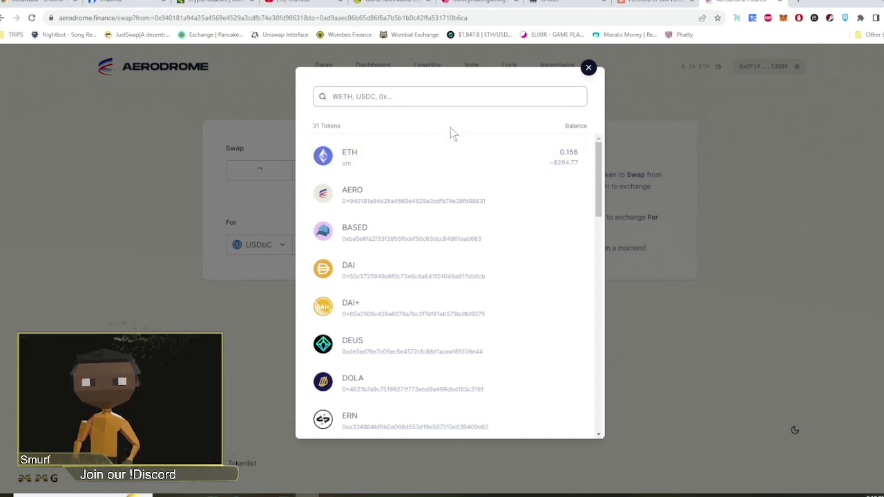
left_click(511, 145)
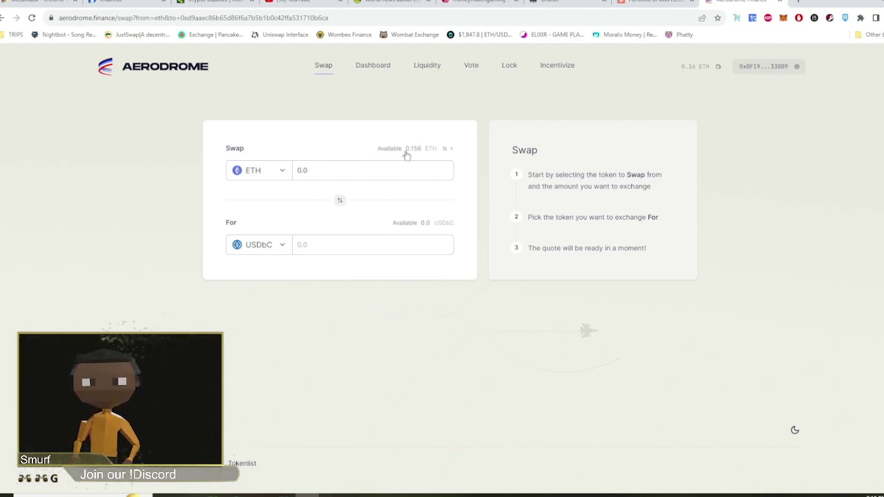
double_click(317, 173)
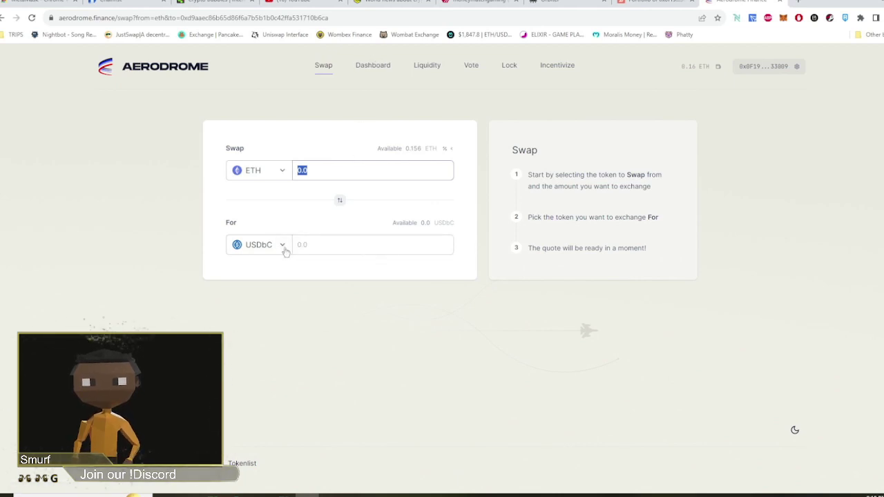
Open the liquidity page and examine the active pools' token pairs, APR, volume and fees.
left_click(429, 66)
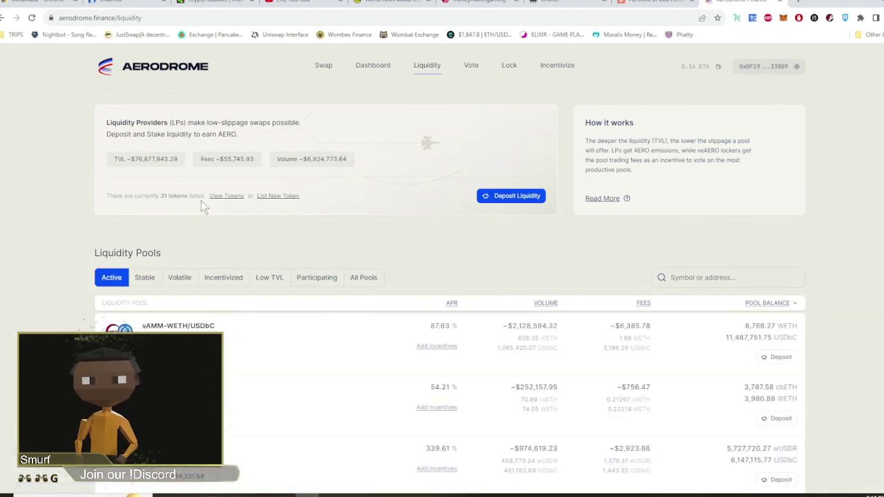
scroll(201, 201, "down", 2)
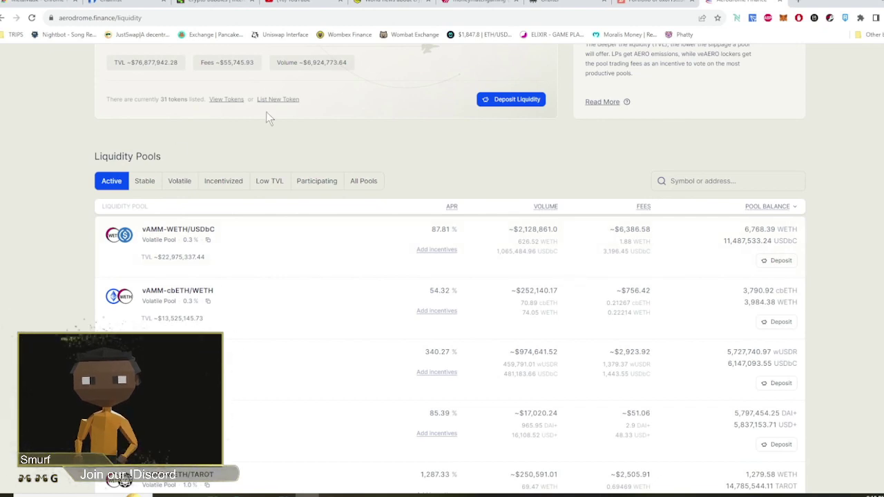
scroll(265, 114, "up", 2)
scroll(304, 207, "down", 2)
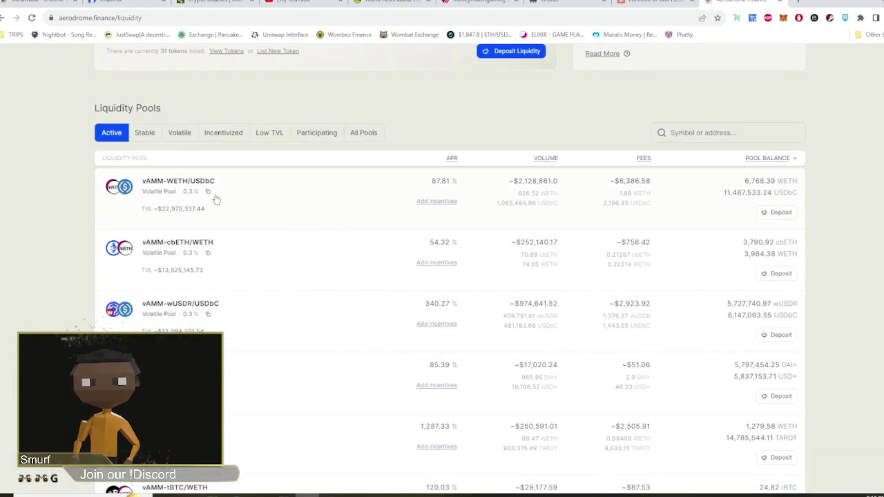
scroll(214, 274, "down", 3)
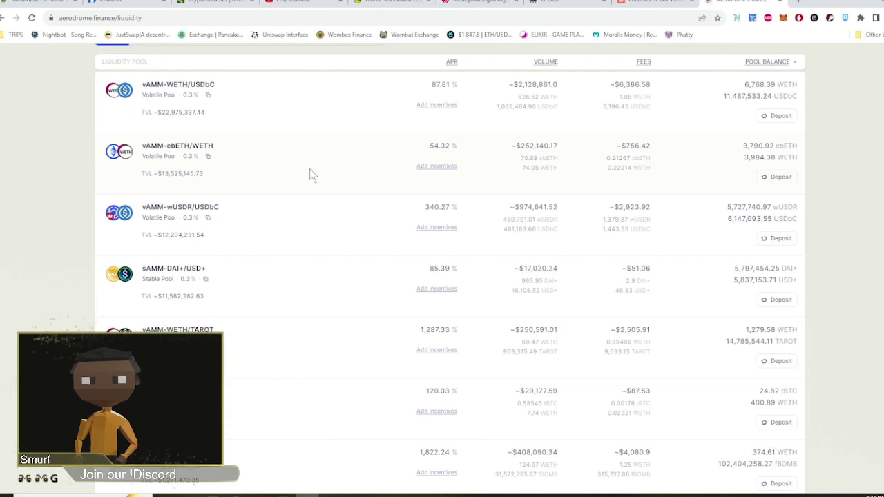
scroll(312, 174, "down", 4)
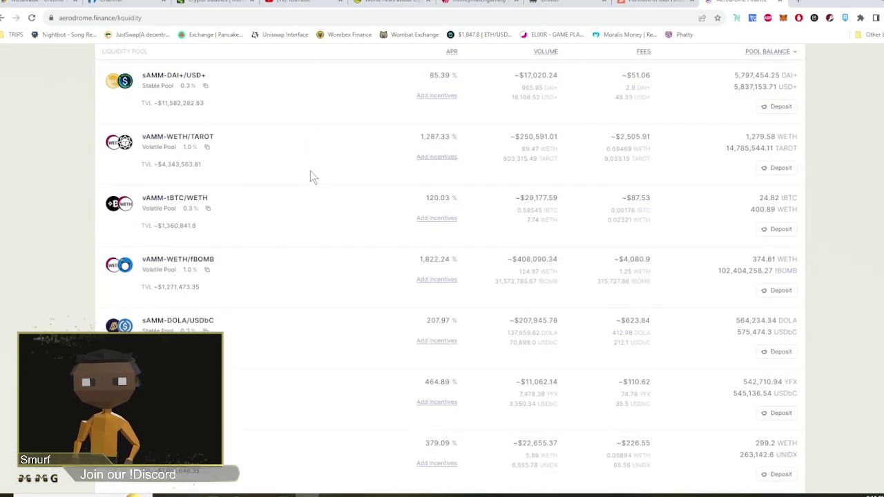
scroll(311, 178, "down", 1)
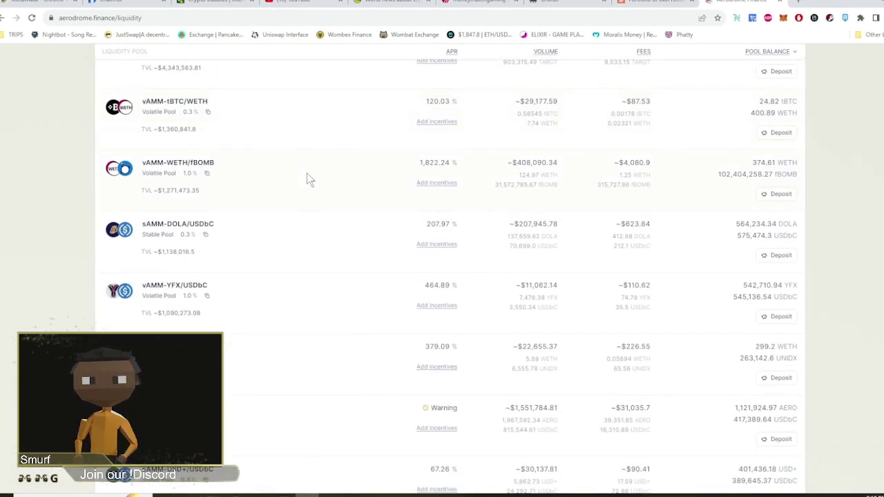
scroll(337, 242, "down", 1)
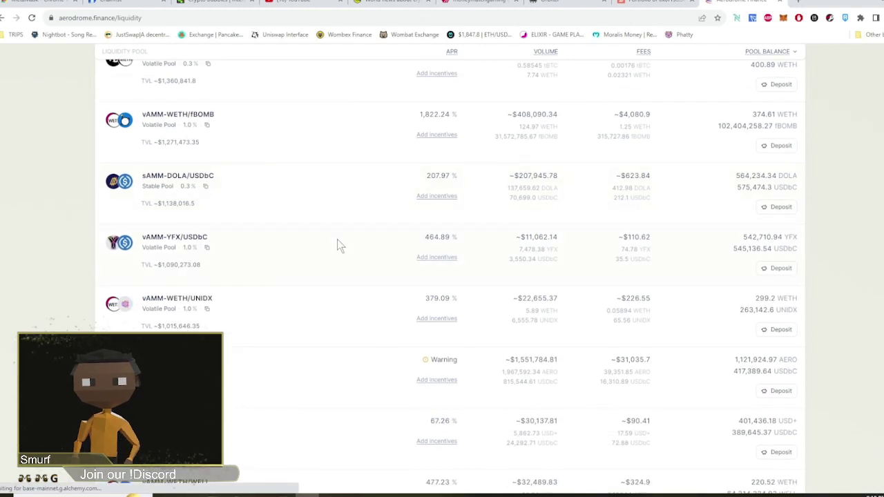
scroll(337, 242, "down", 1)
scroll(338, 246, "down", 5)
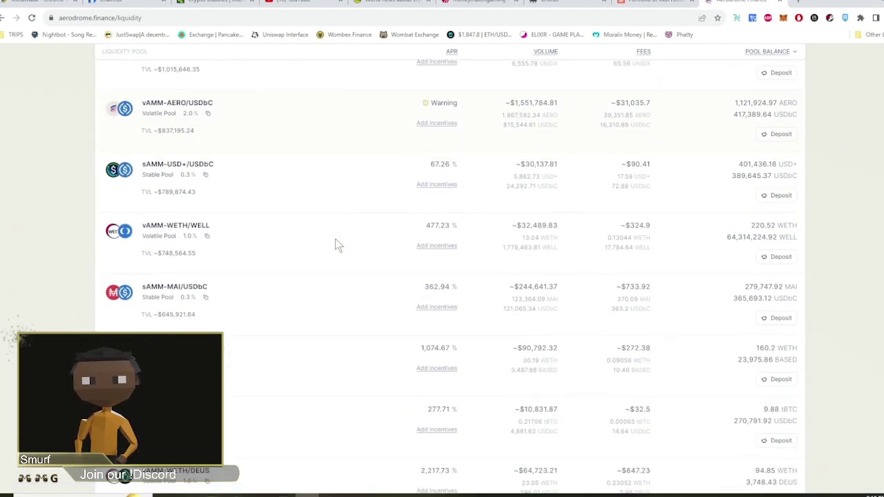
scroll(337, 245, "down", 1)
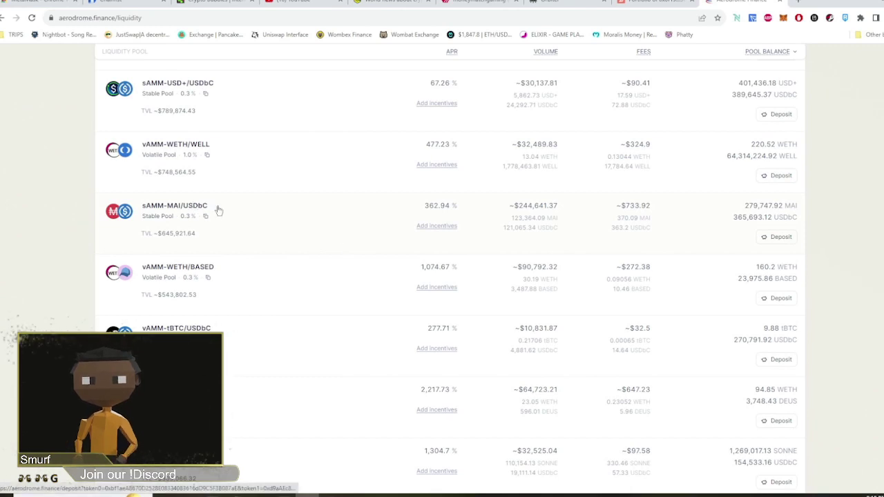
scroll(218, 210, "down", 3)
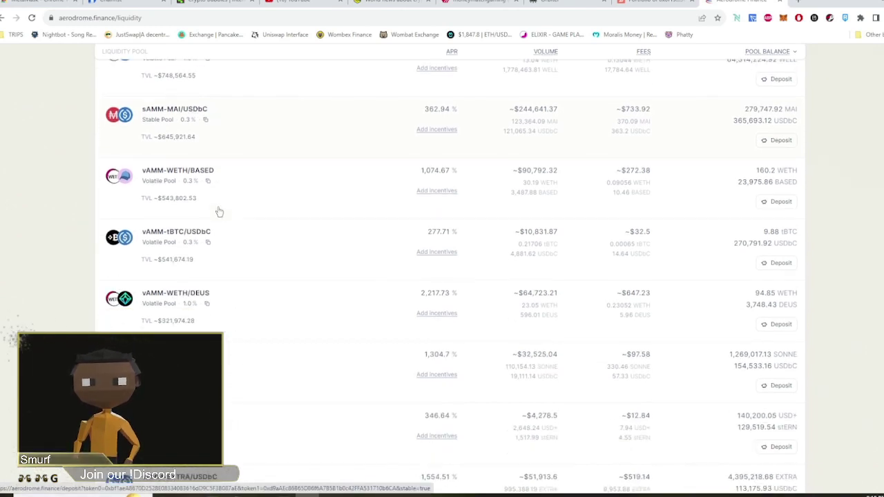
scroll(217, 211, "down", 2)
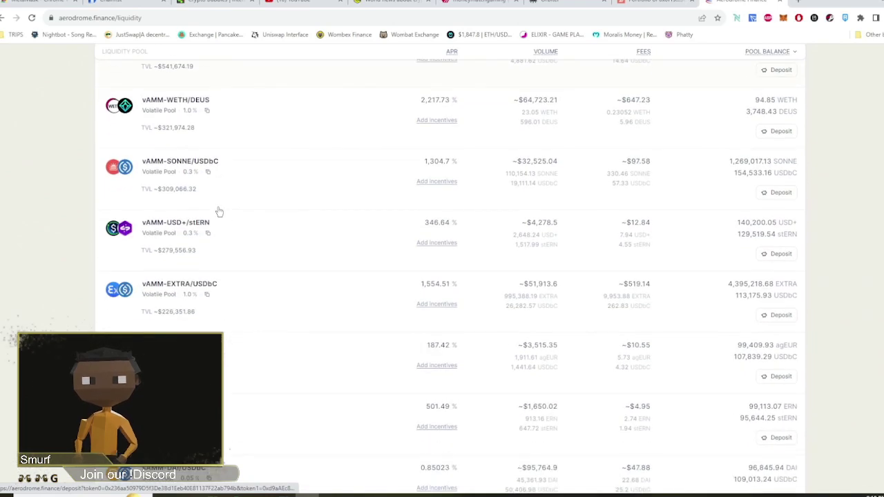
scroll(242, 215, "down", 2)
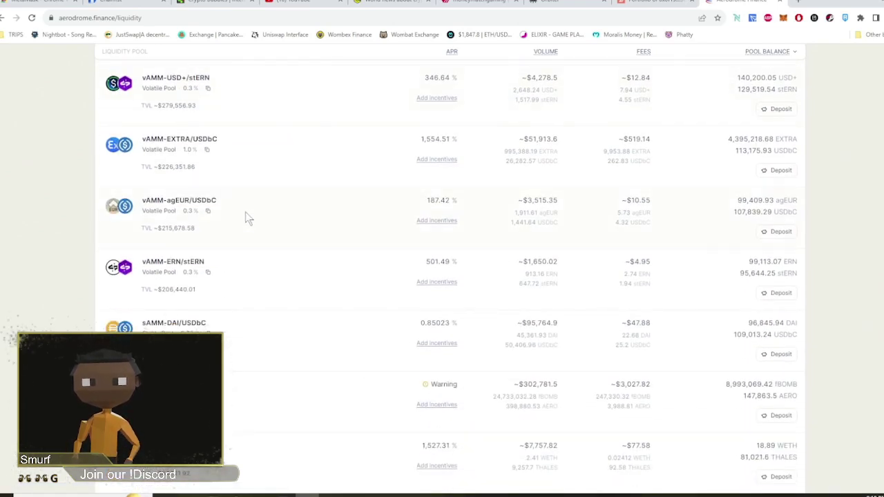
scroll(314, 218, "up", 5)
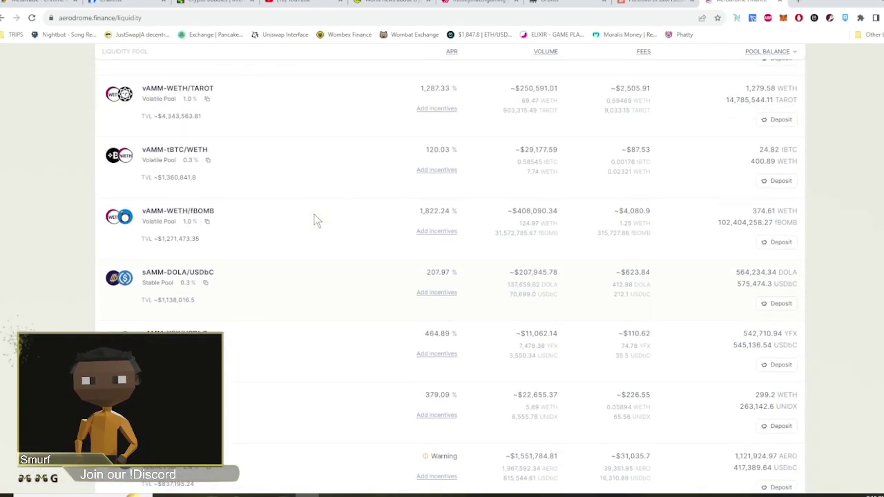
scroll(315, 219, "up", 3)
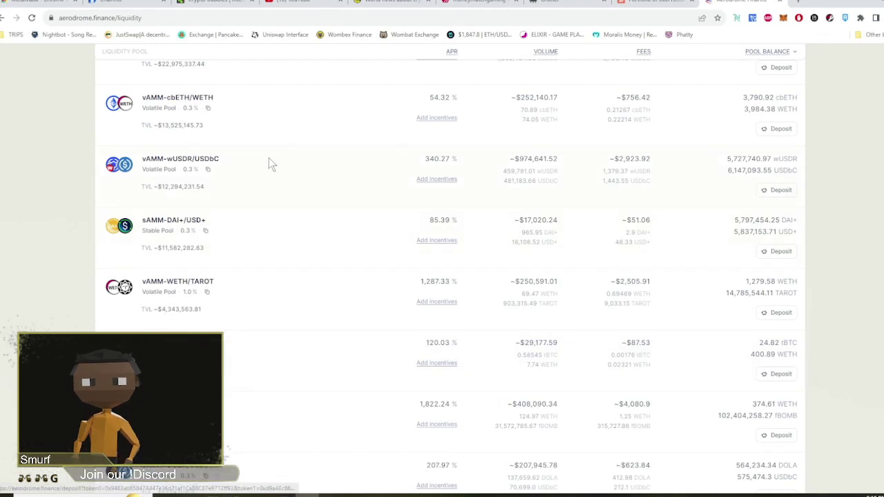
scroll(271, 159, "down", 4)
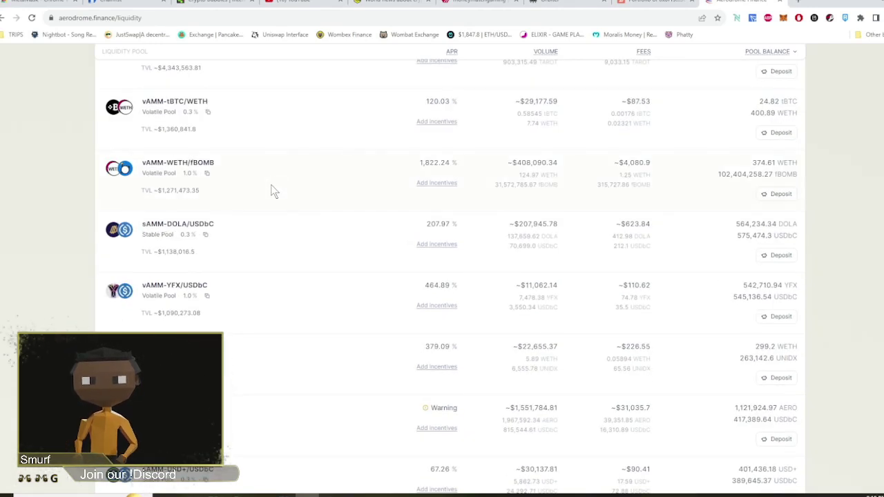
scroll(272, 185, "down", 2)
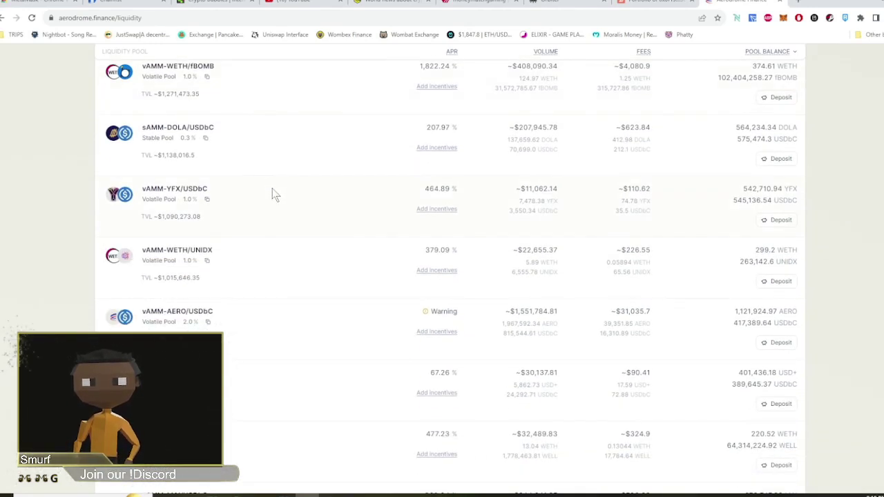
scroll(280, 212, "down", 2)
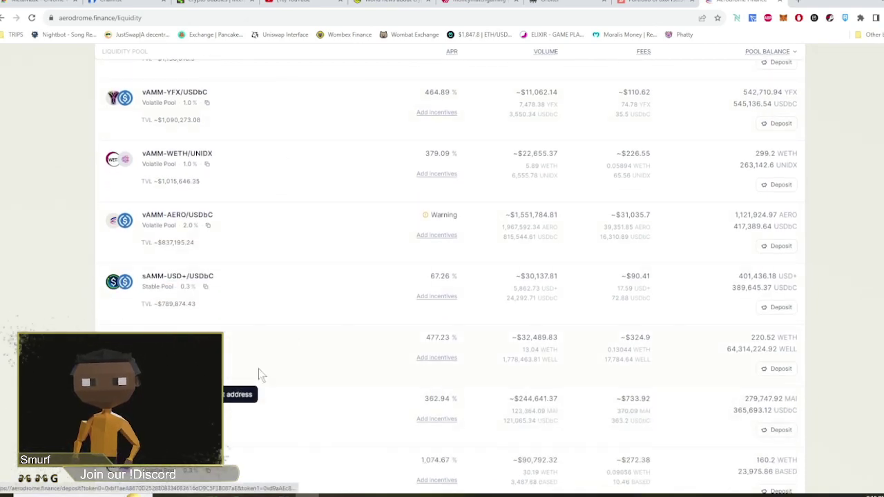
scroll(308, 315, "up", 15)
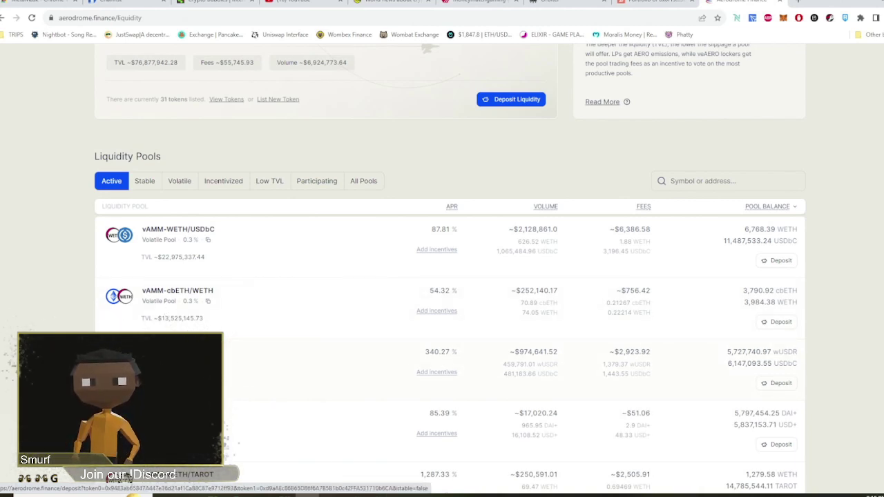
scroll(223, 245, "up", 2)
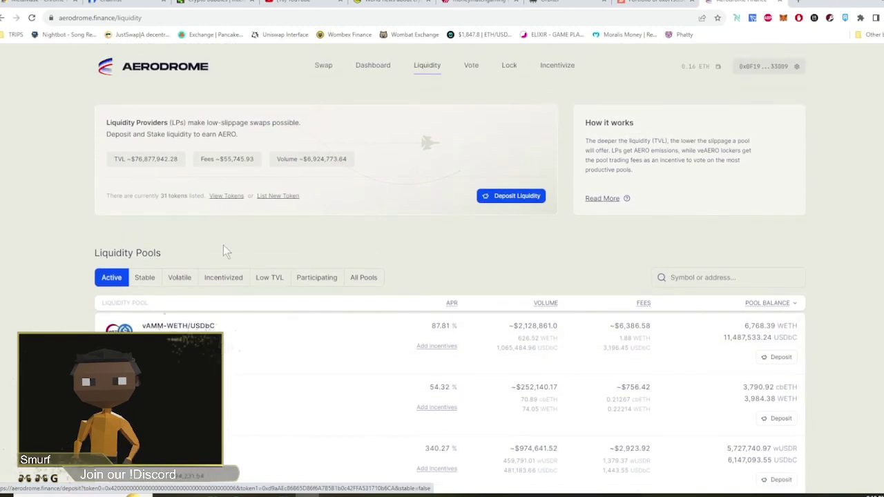
Return to the swap page and choose ETH as the token to swap from, keeping USDbC as the token to receive.
left_click(322, 66)
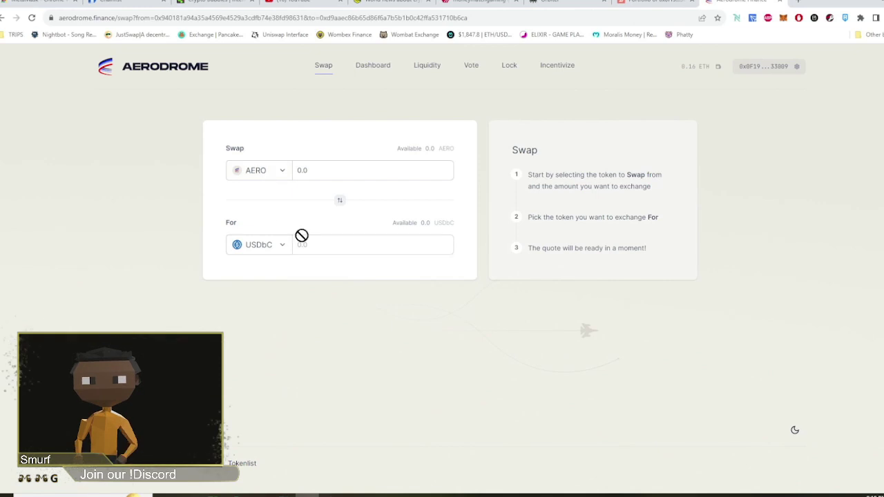
left_click(278, 172)
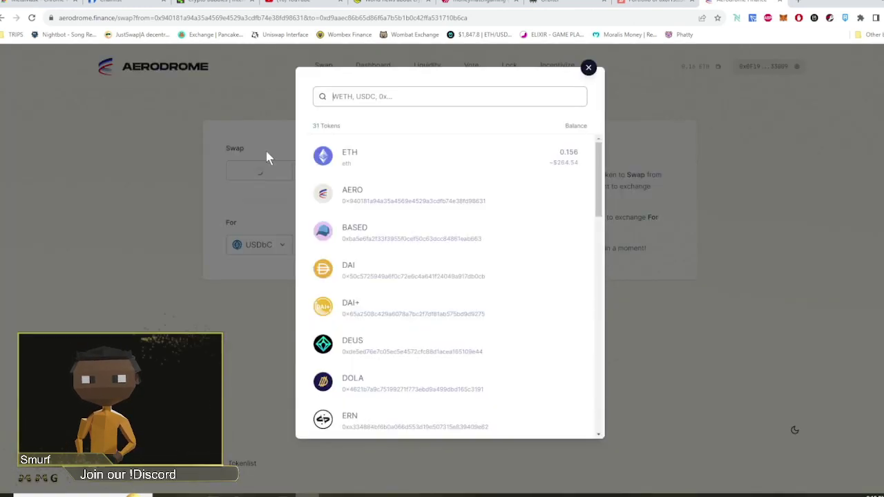
left_click(388, 149)
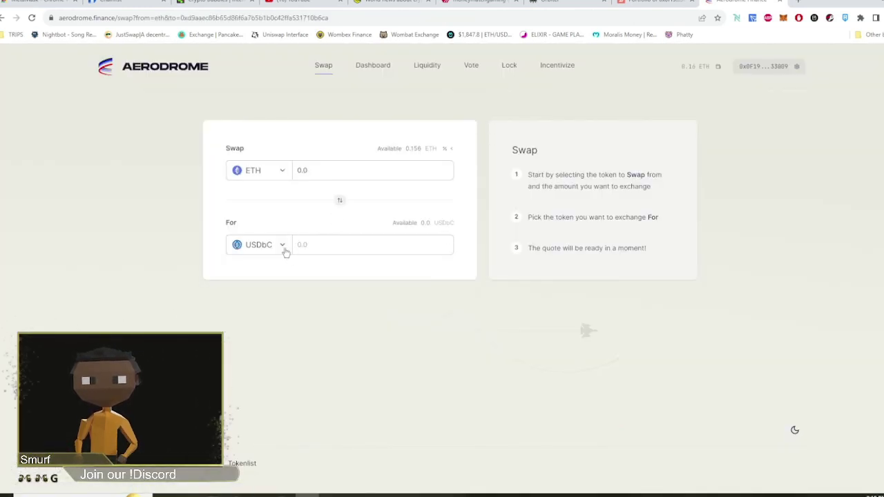
left_click_drag(285, 253, 356, 198)
double_click(364, 172)
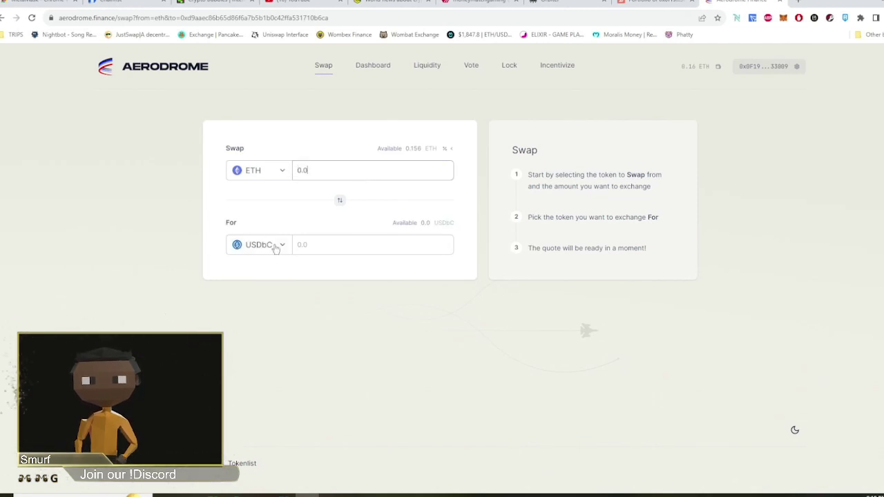
left_click(276, 247)
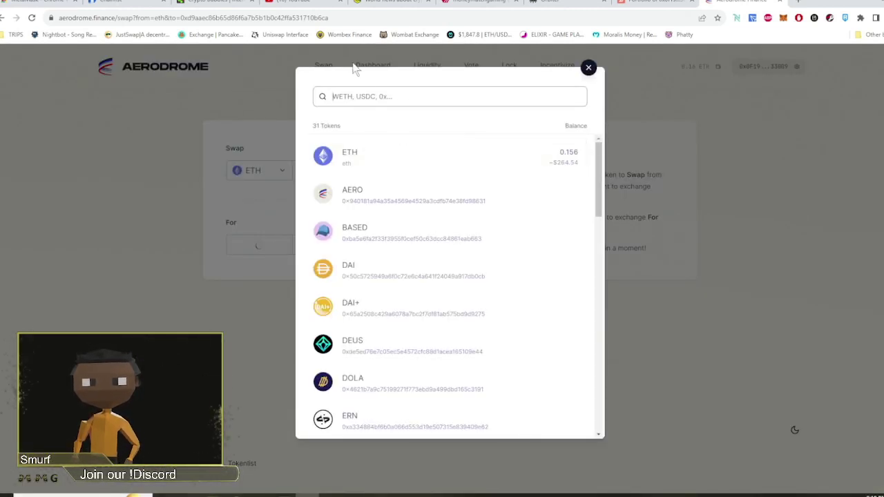
left_click(222, 105)
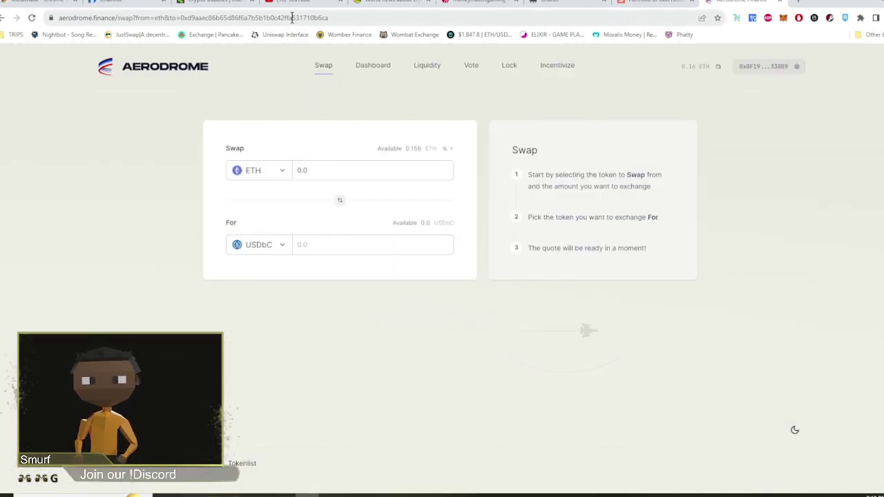
Copy the ETH to USDbC swap page's address and open it in a new browser tab.
left_click(292, 17)
key("ctrl+c")
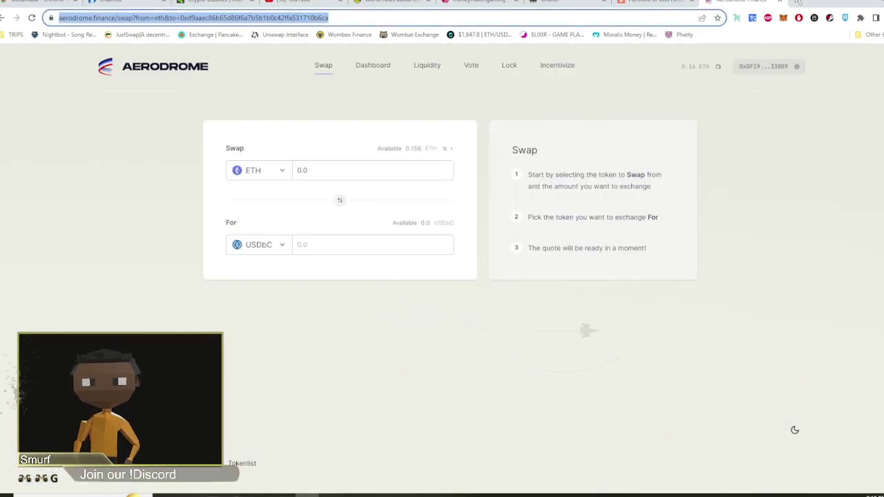
left_click(801, 5)
key("ctrl+v")
key("Return")
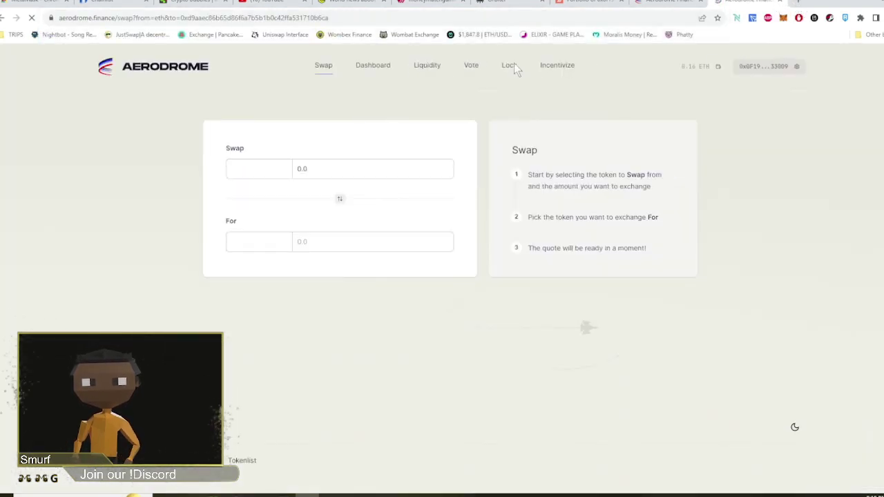
Open the liquidity page in the new browser tab and examine the active pools from WETH/USDbC down to the smaller pairs.
left_click(428, 67)
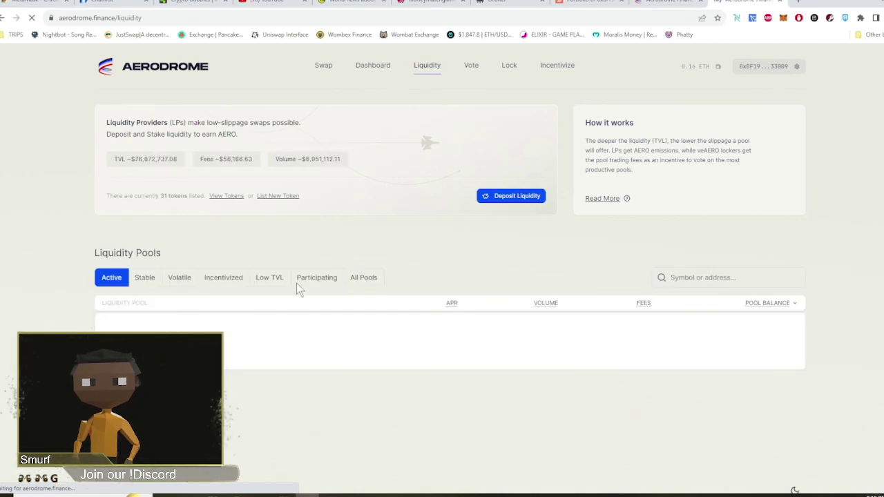
scroll(285, 270, "down", 3)
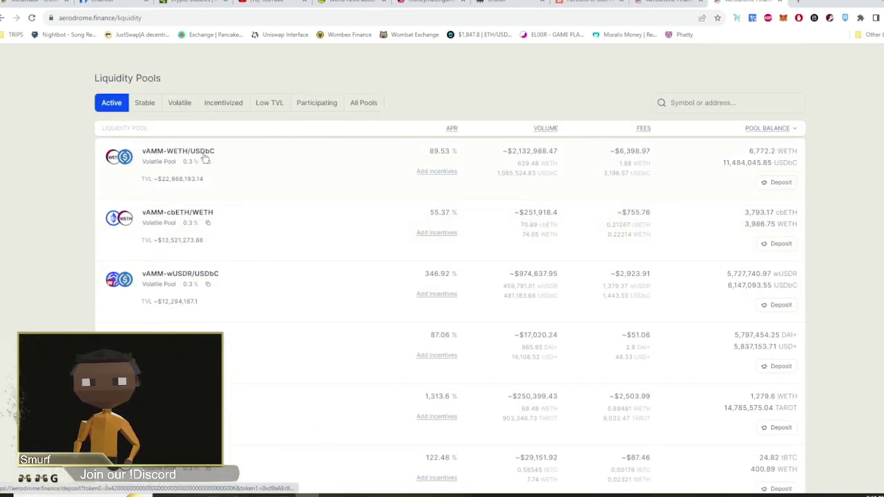
scroll(204, 224, "down", 1)
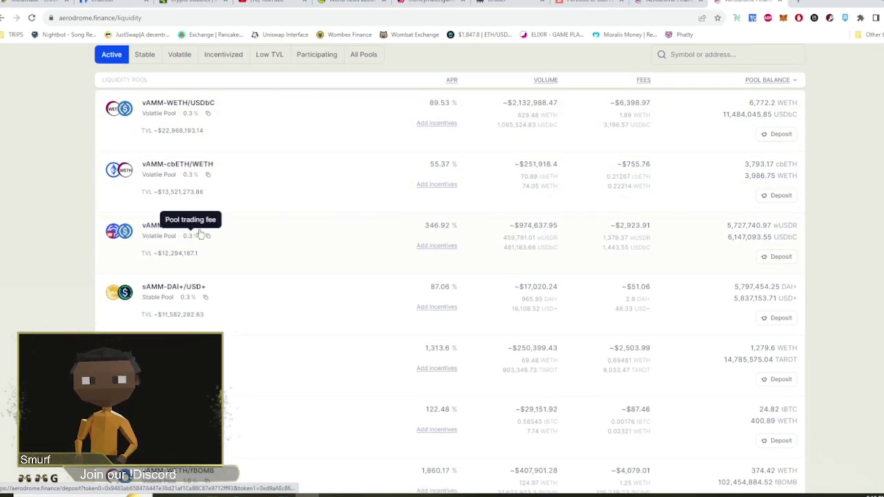
scroll(230, 243, "down", 5)
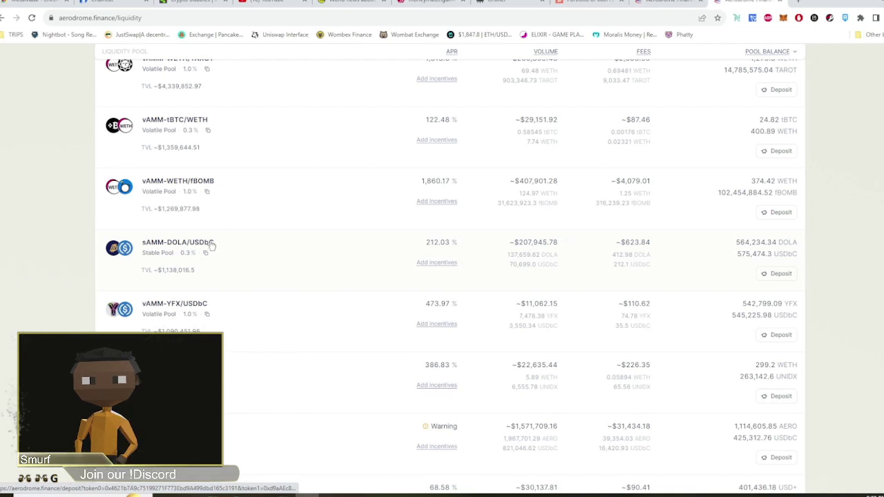
scroll(215, 250, "down", 2)
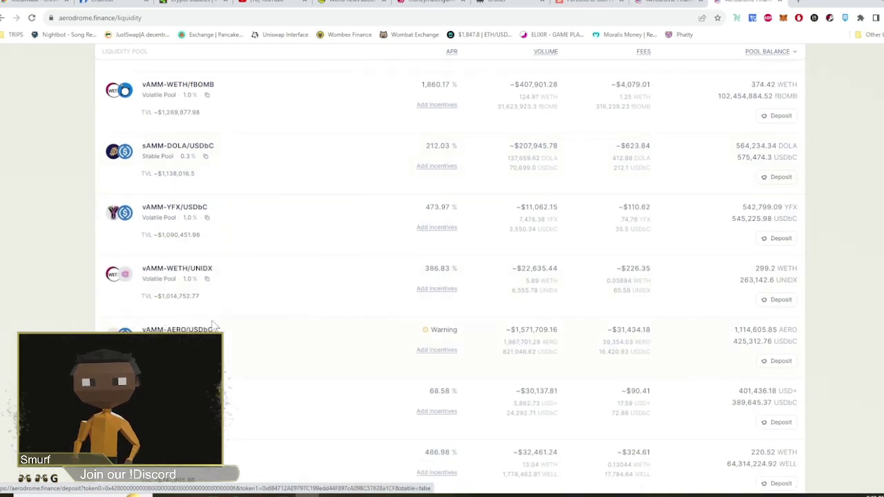
scroll(214, 325, "down", 3)
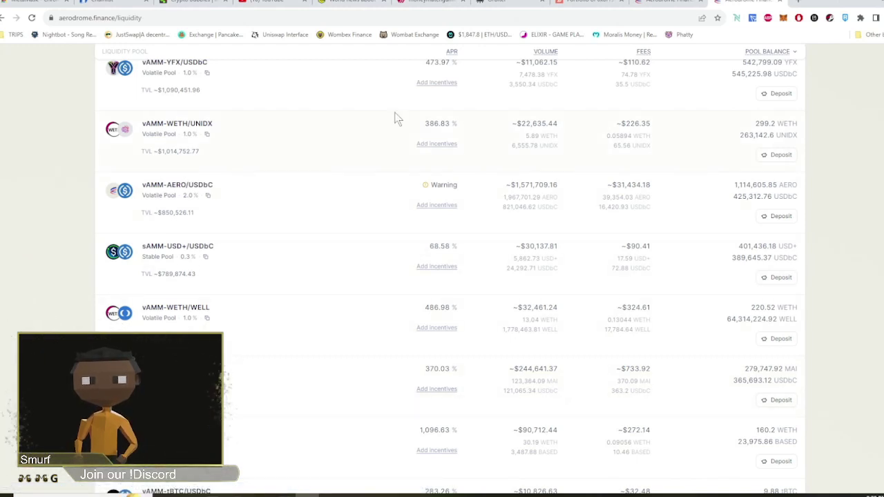
Return to the ETH to USDbC swap page and set the amount to swap to 0.02 ETH.
key("alt+Left")
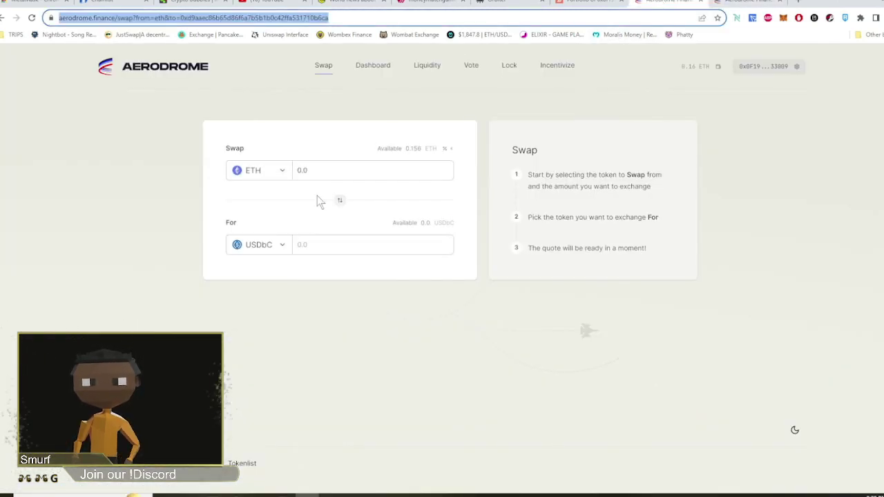
left_click(328, 175)
left_click(330, 175)
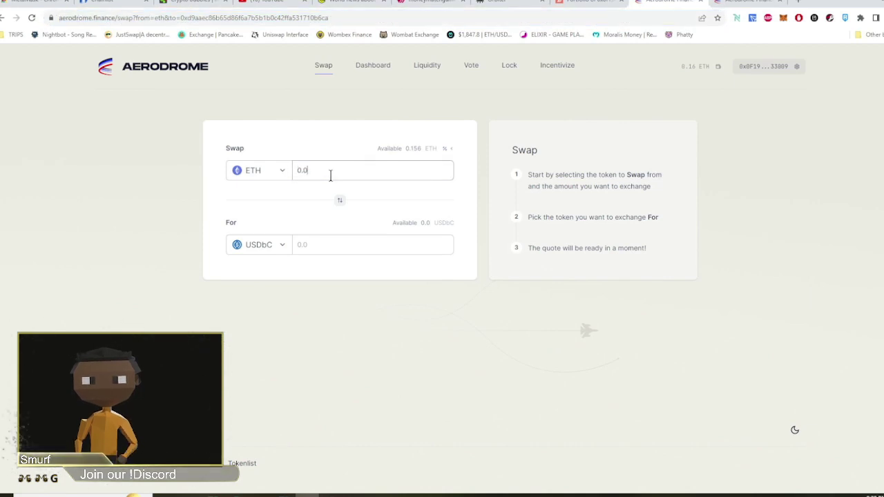
key("BackSpace")
key("BackSpace")
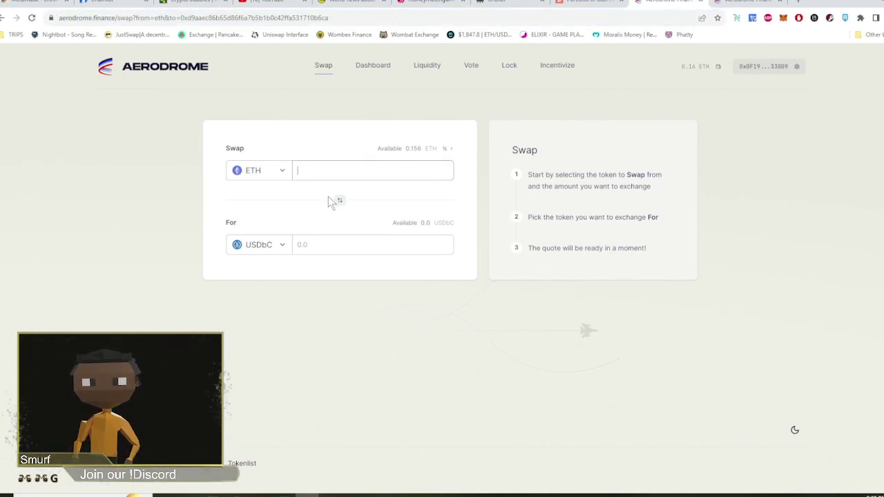
type("0.")
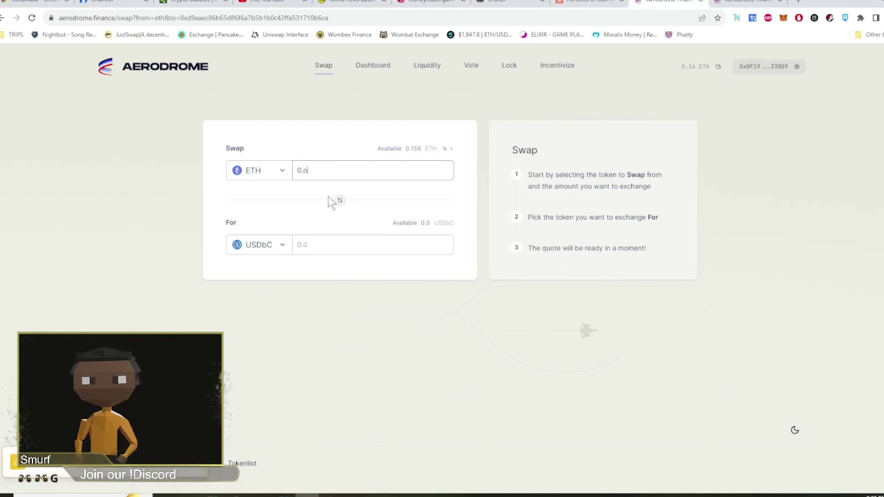
type("02")
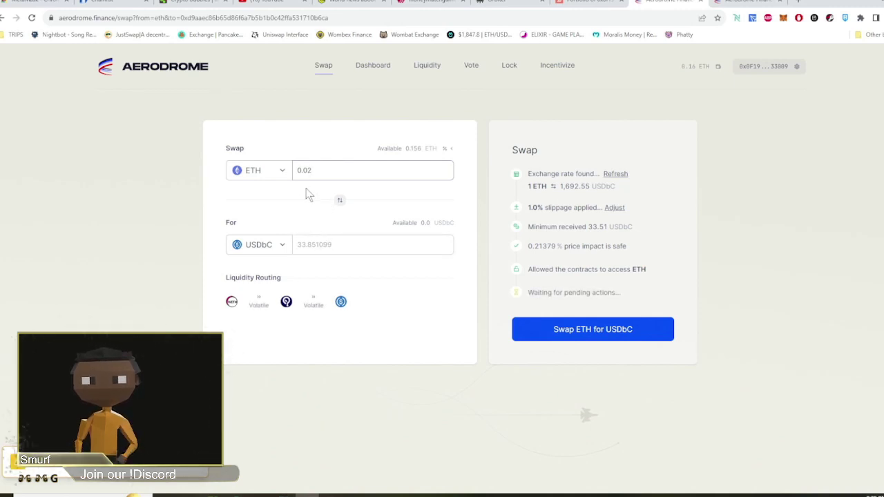
Set the ETH amount to swap to 0.030.
left_click(318, 170)
key("BackSpace")
type("30")
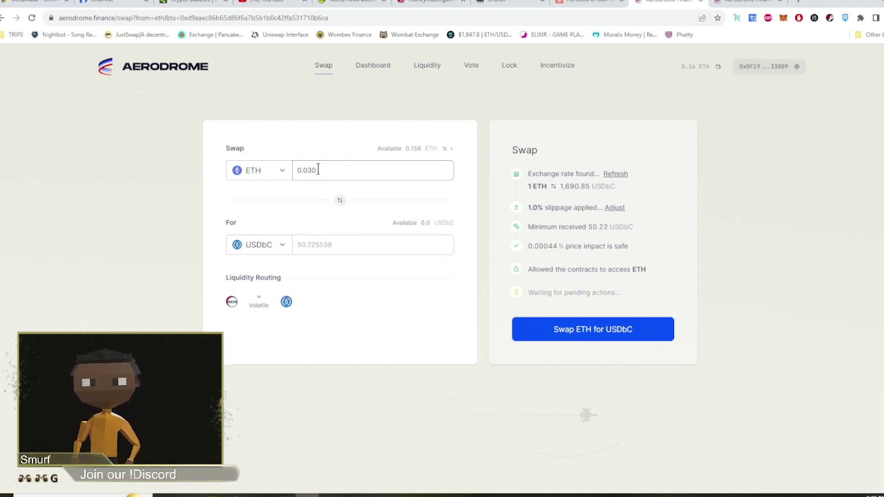
Try to swap 0.06 ETH for USDbC, keeping the Market gas option and confirming the transaction in the wallet.
double_click(311, 177)
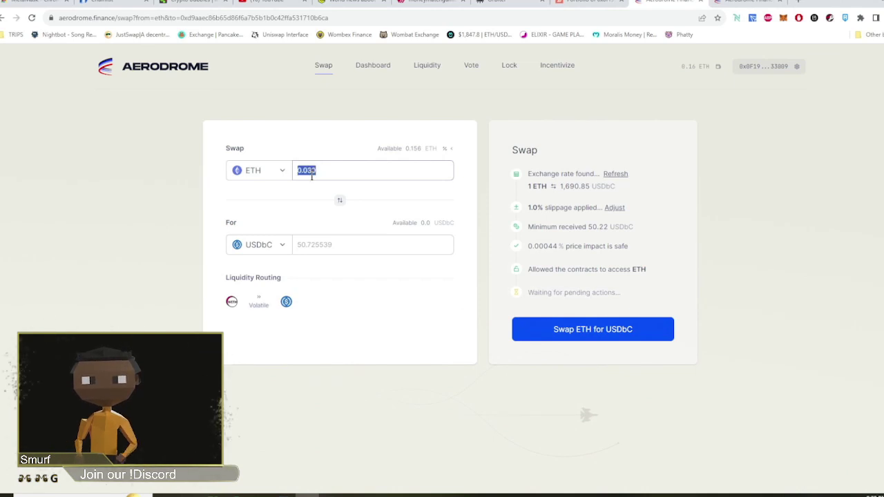
key("BackSpace")
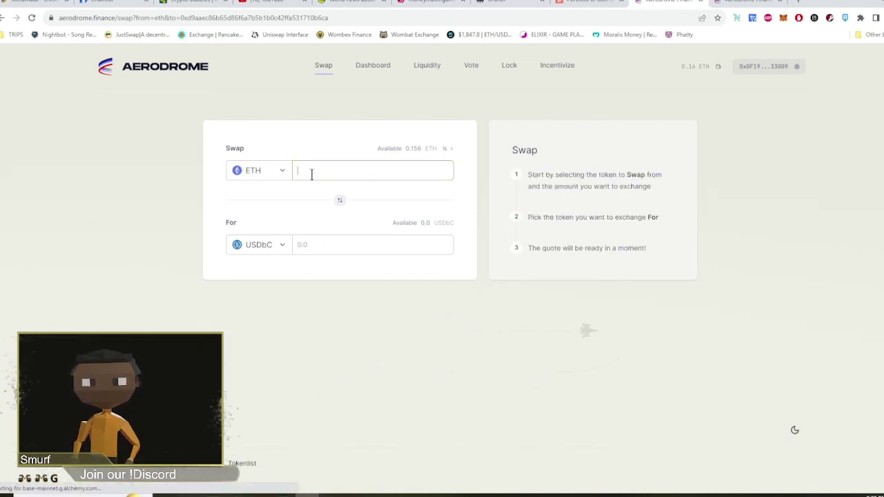
type("0.06")
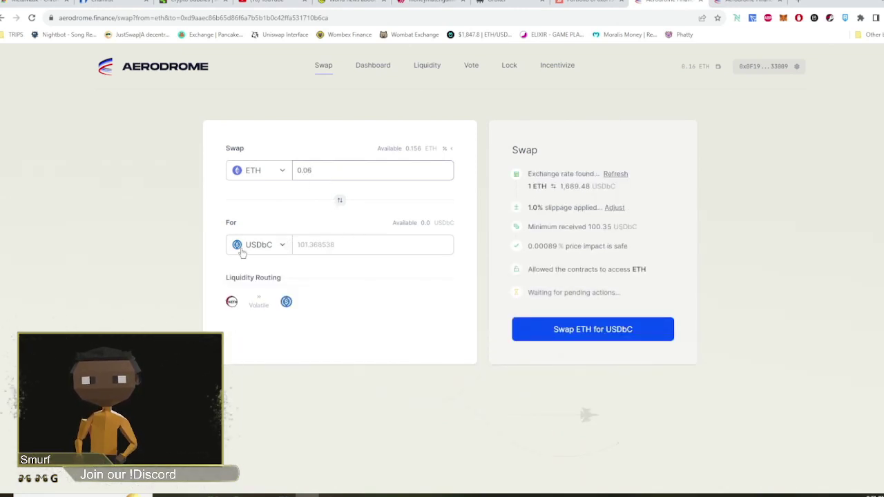
left_click(567, 331)
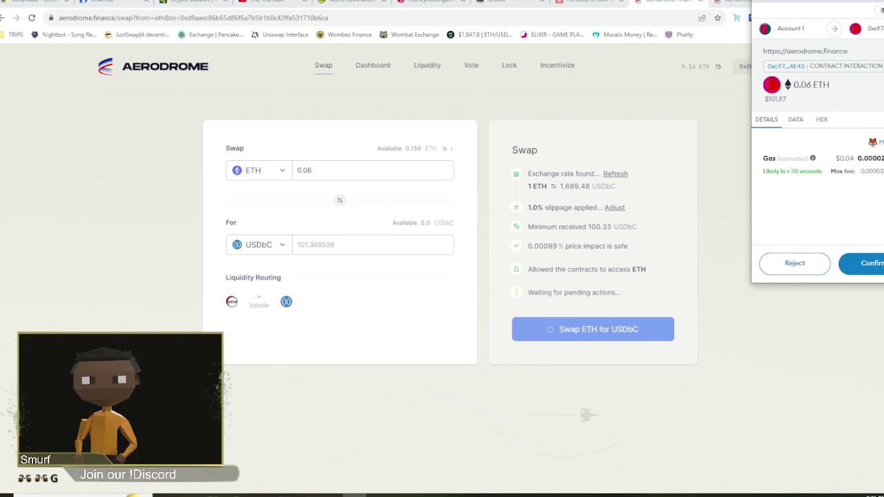
left_click(870, 142)
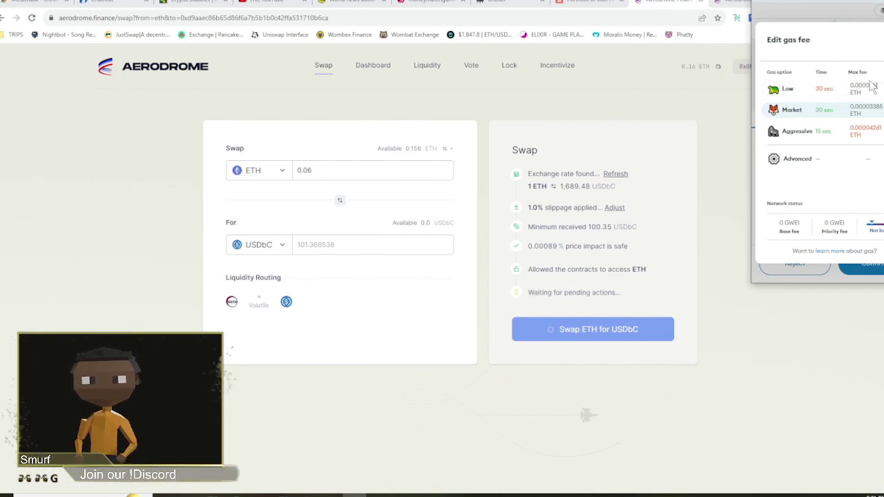
left_click(791, 110)
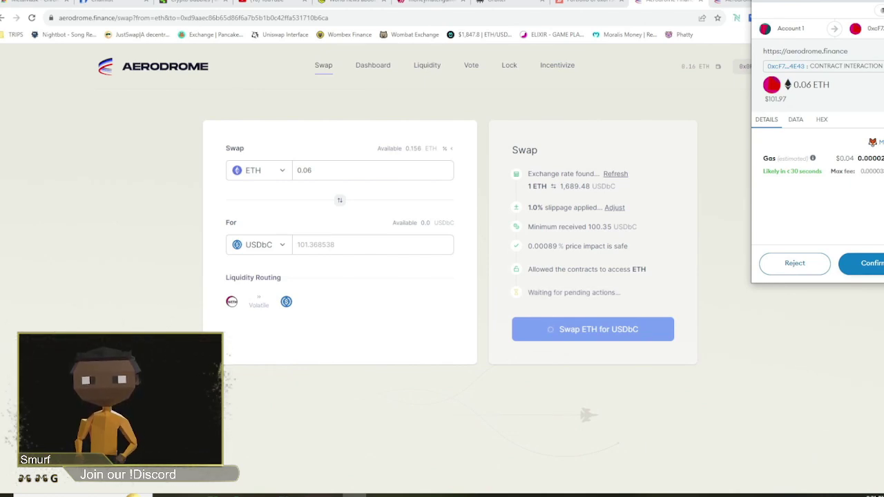
left_click(867, 263)
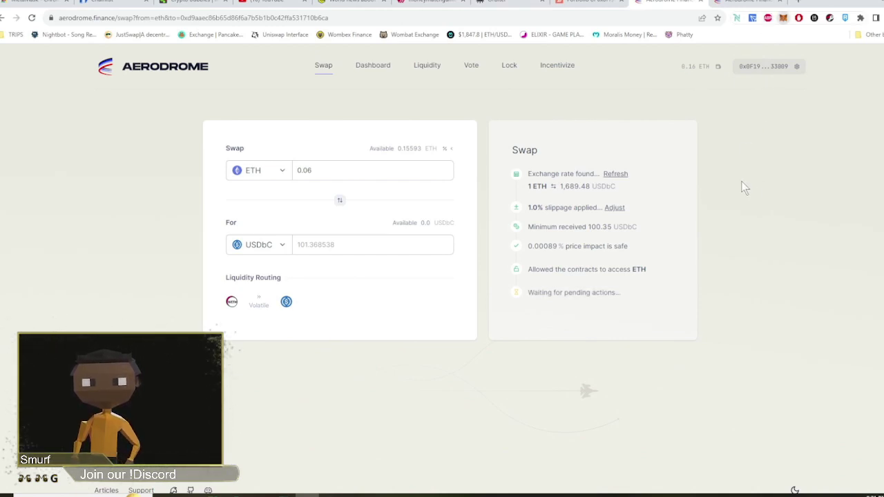
Check the swap transaction's status in the MetaMask wallet's activity list.
left_click(783, 17)
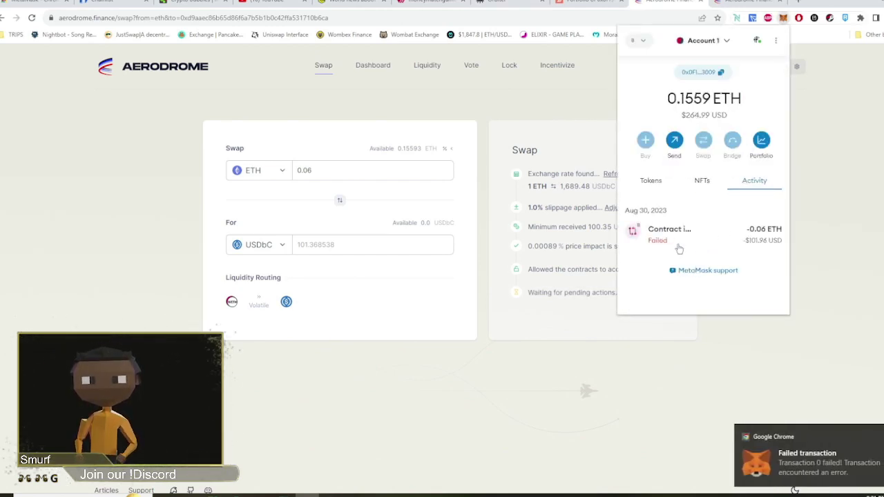
left_click(472, 105)
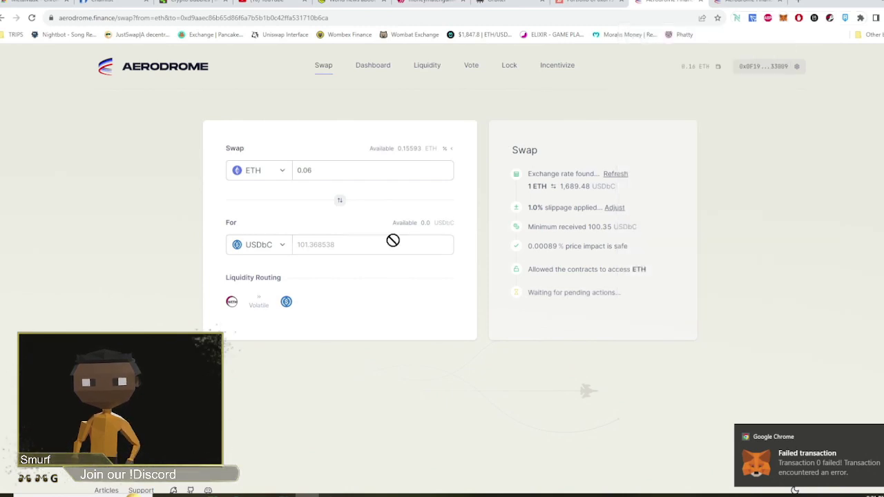
Try to select the ETH and USDbC amounts in the swap form for editing.
double_click(403, 170)
left_click(346, 244)
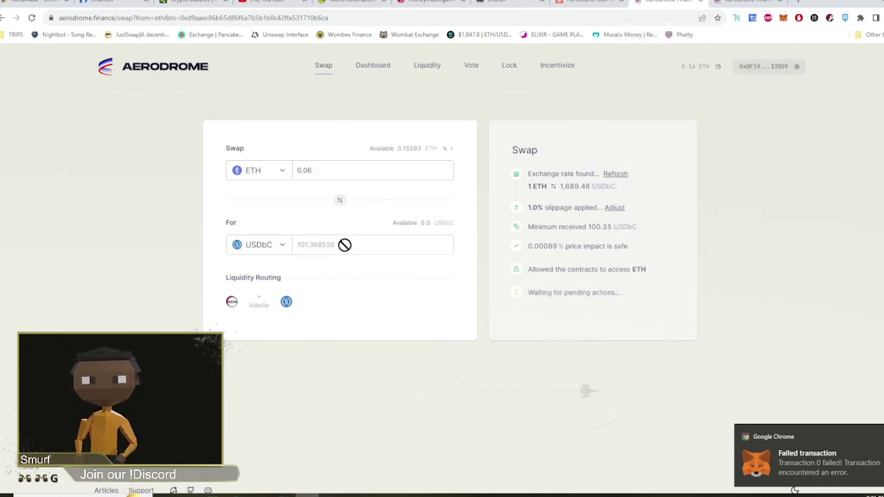
double_click(368, 174)
left_click(372, 251)
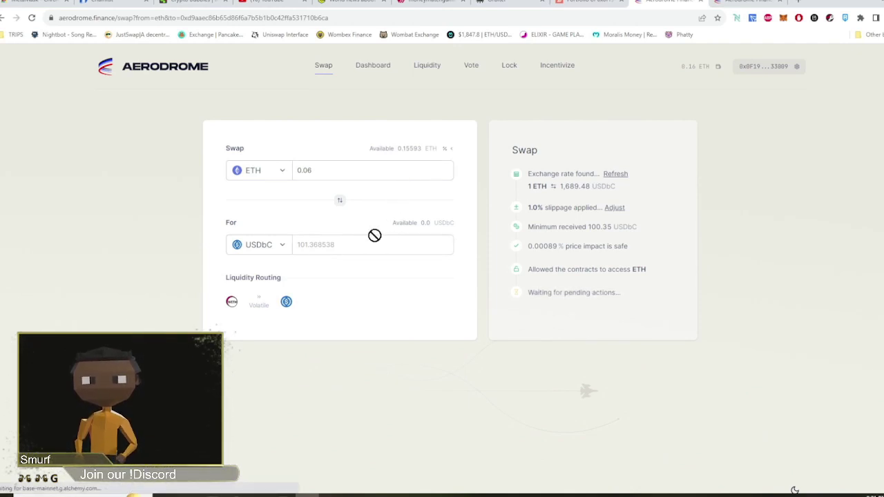
double_click(371, 247)
left_click(342, 260)
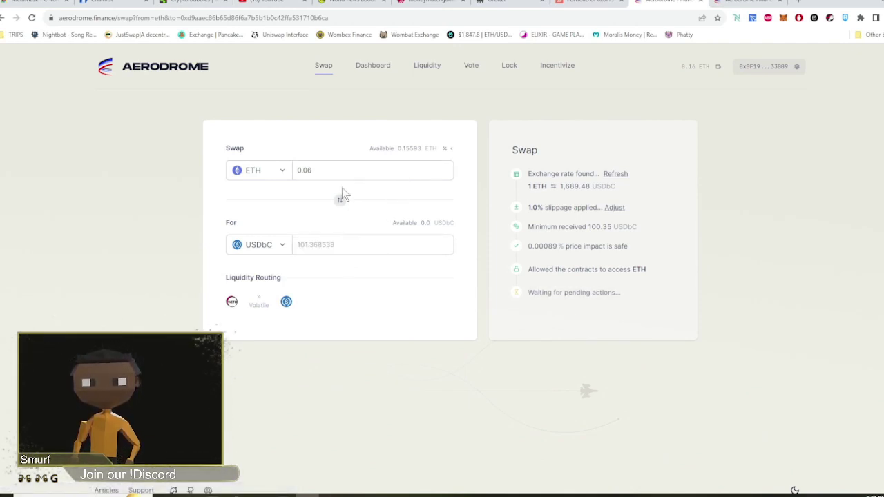
double_click(341, 170)
left_click(270, 142)
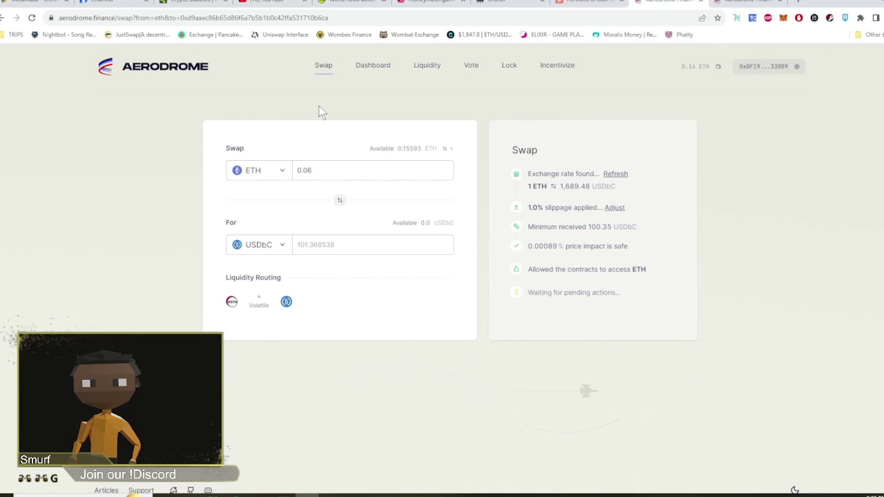
Reload the swap page and swap 0.06 ETH for USDbC, confirming the transaction in the wallet.
left_click(31, 18)
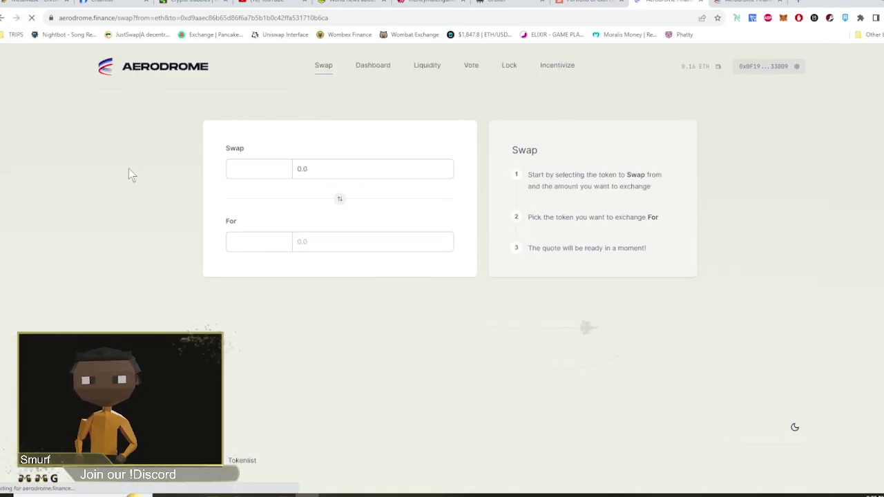
double_click(338, 173)
type("0")
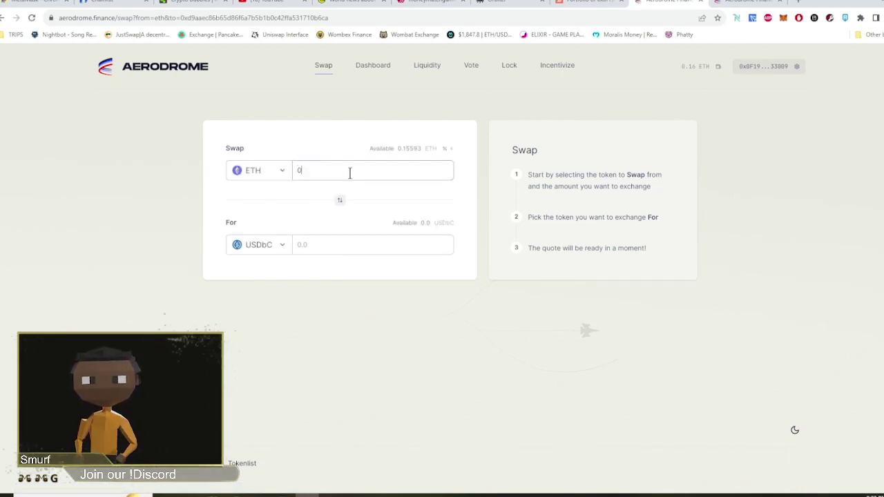
type(".06")
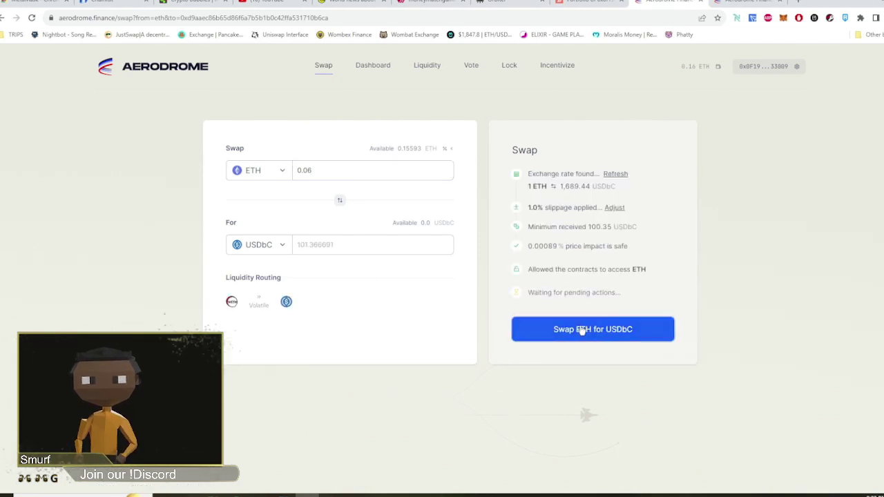
left_click(581, 328)
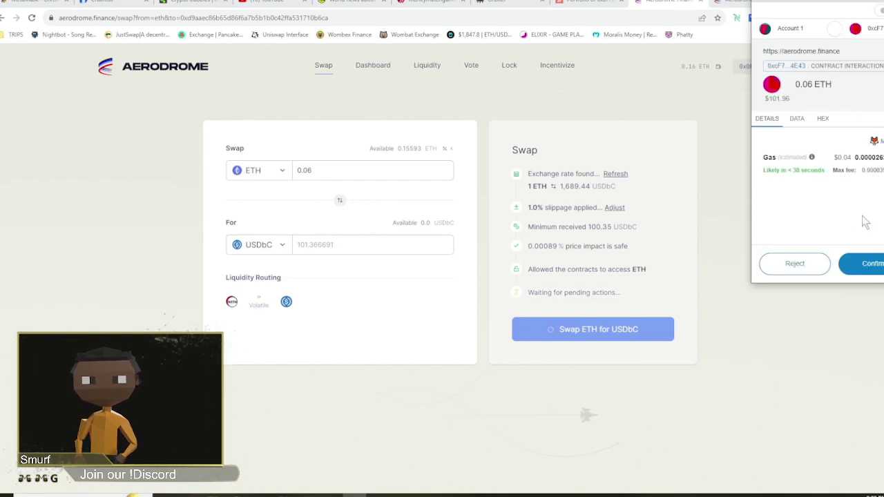
left_click(857, 261)
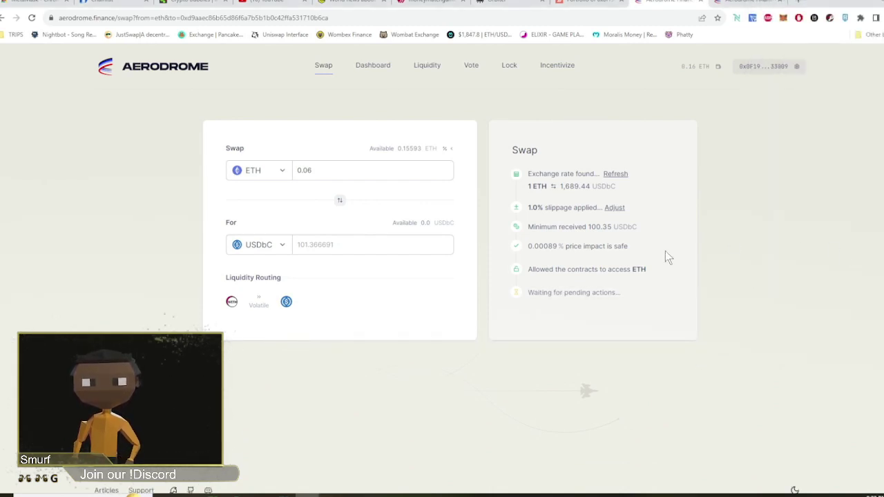
Set the ETH amount to swap to 0.060 for a fresh USDbC quote.
double_click(359, 171)
left_click(359, 171)
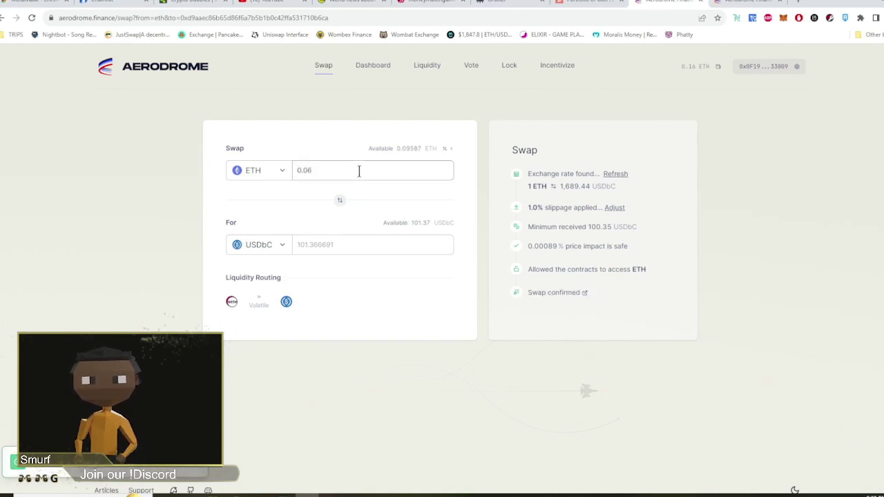
type("0")
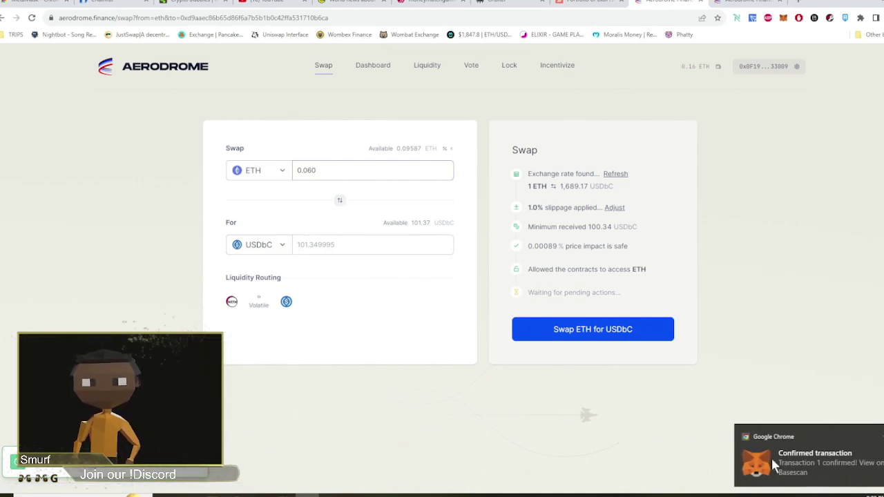
Reverse the swap direction to USDbC for ETH and switch it back to ETH for USDbC.
left_click(339, 203)
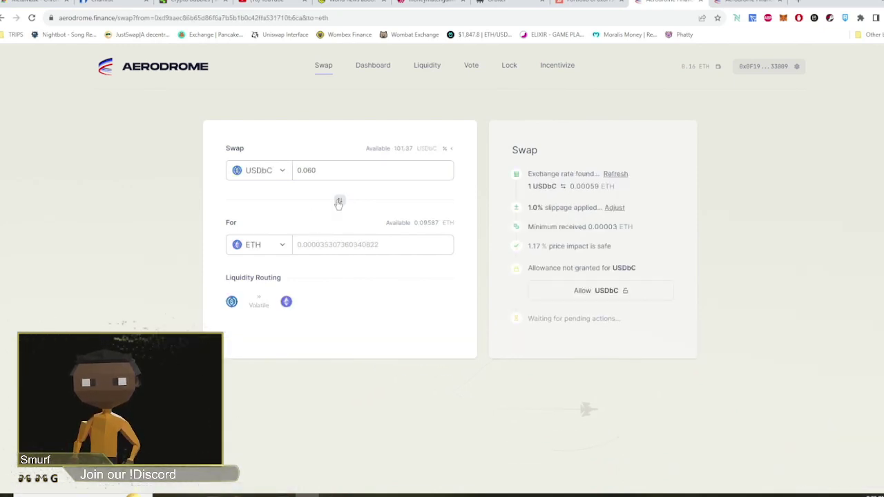
left_click(339, 200)
Choose MAI as the token to receive for ETH, and reverse the swap direction and switch it back to ETH for MAI.
left_click(281, 247)
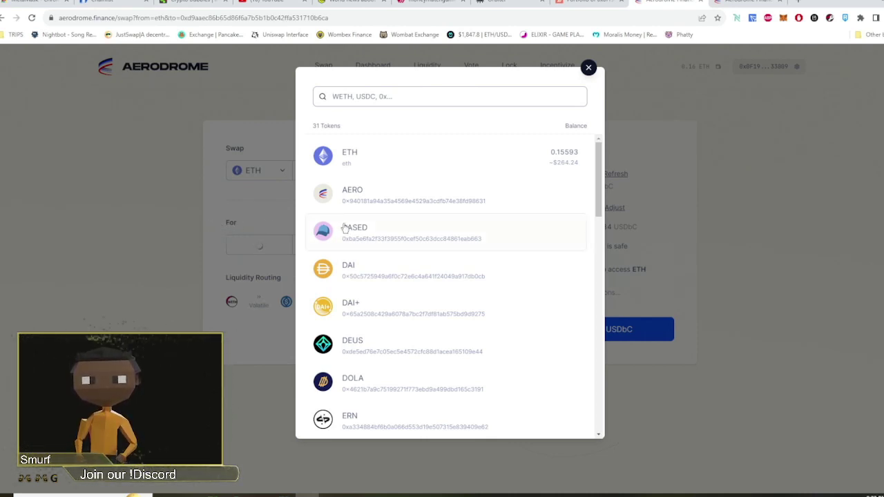
scroll(344, 228, "down", 2)
scroll(338, 241, "down", 1)
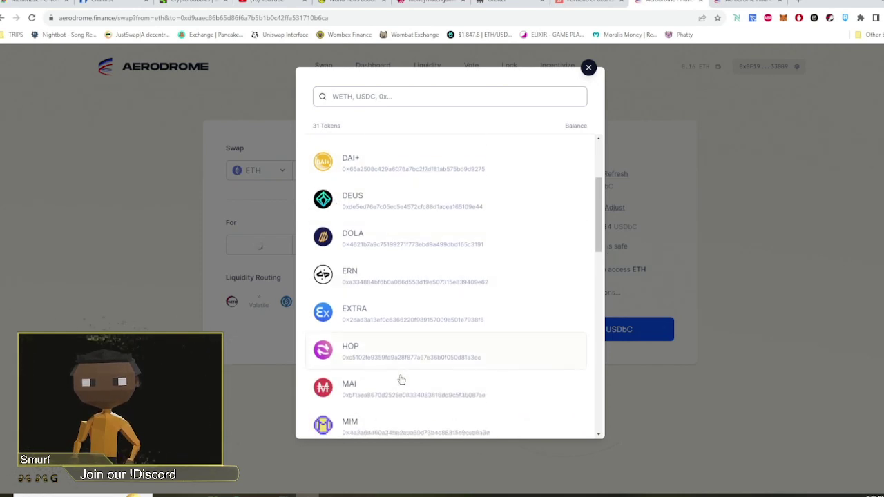
left_click(407, 382)
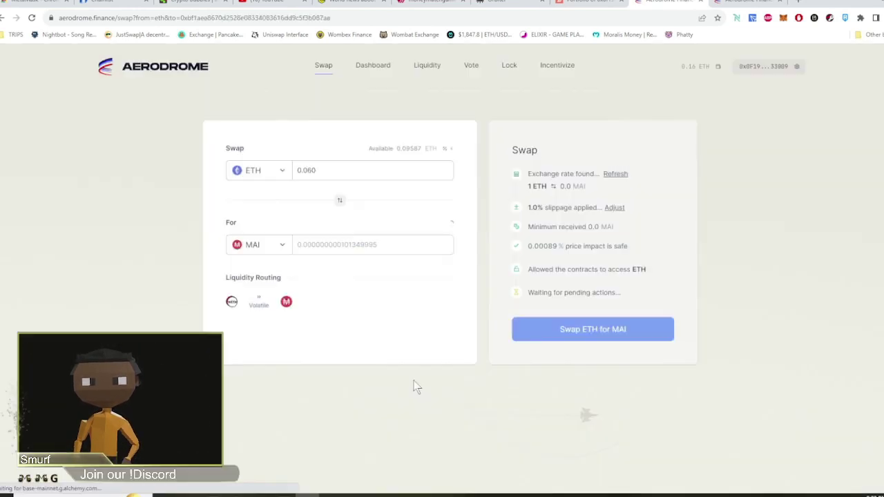
left_click(338, 201)
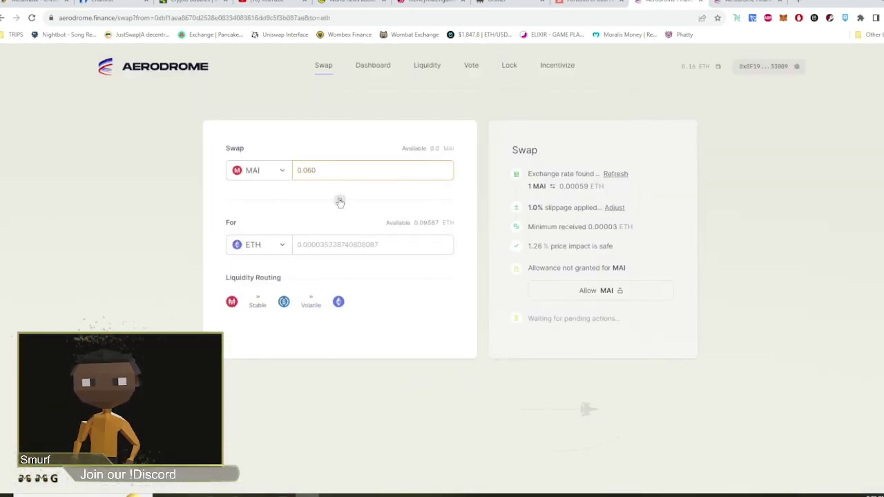
left_click(338, 201)
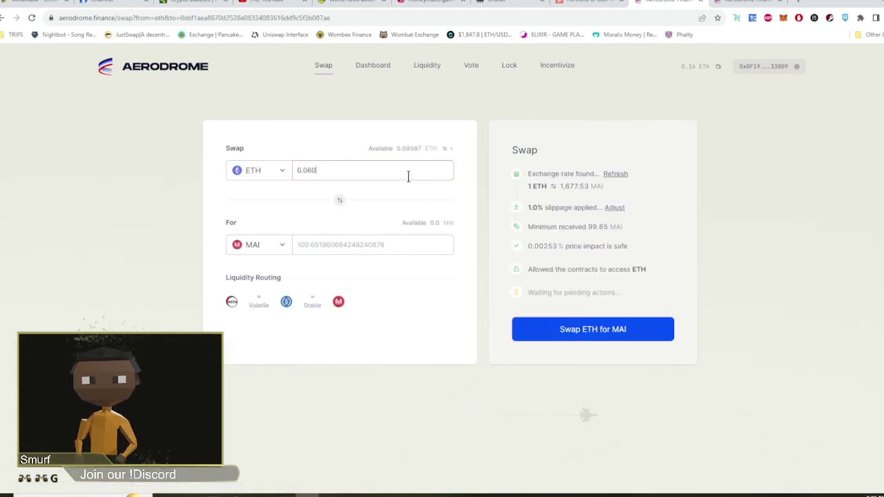
Set the ETH amount to swap for MAI to 0.03.
key("BackSpace")
key("BackSpace")
key("BackSpace")
type("03")
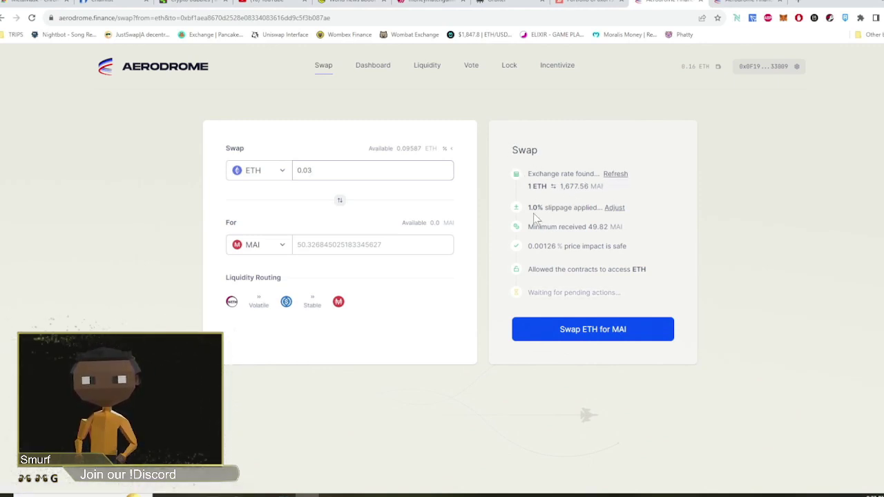
Check the slippage tolerance setting and swap the ETH for MAI, confirming the transaction in the wallet.
left_click(614, 208)
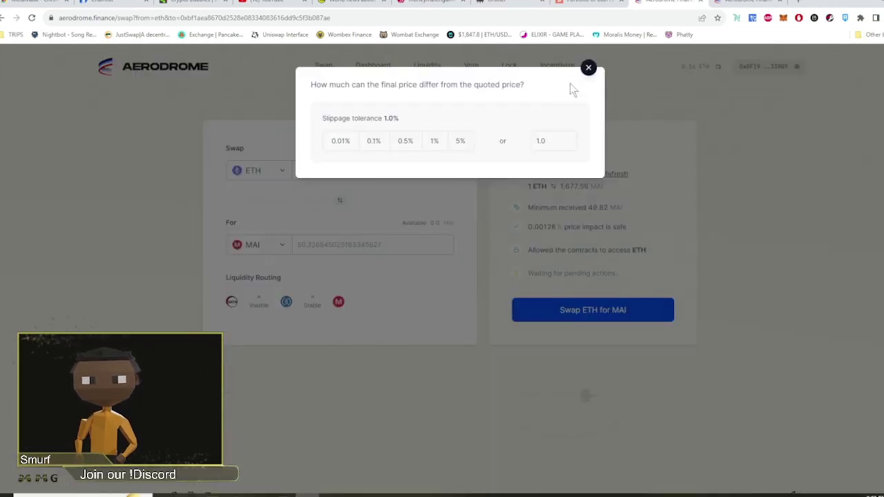
left_click(588, 68)
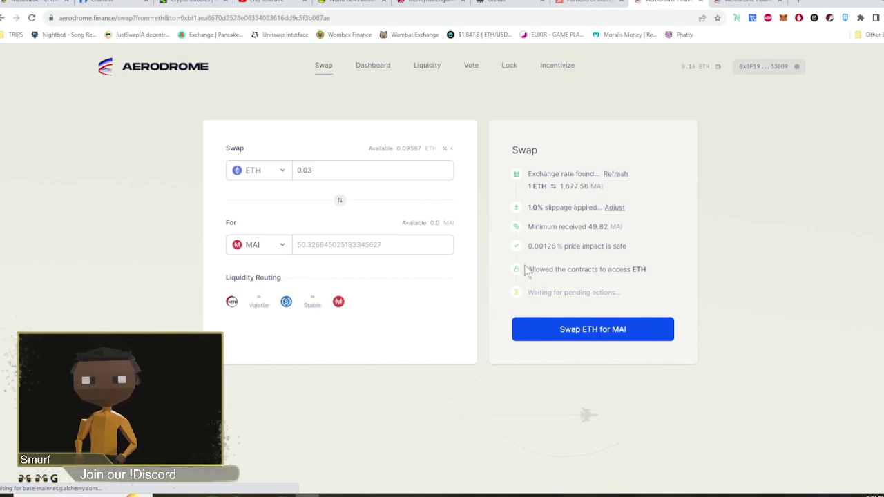
left_click(554, 330)
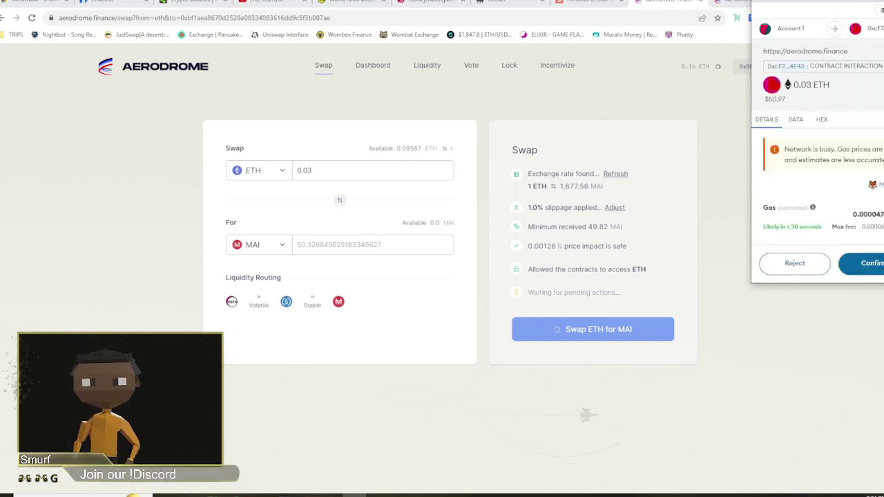
left_click(867, 263)
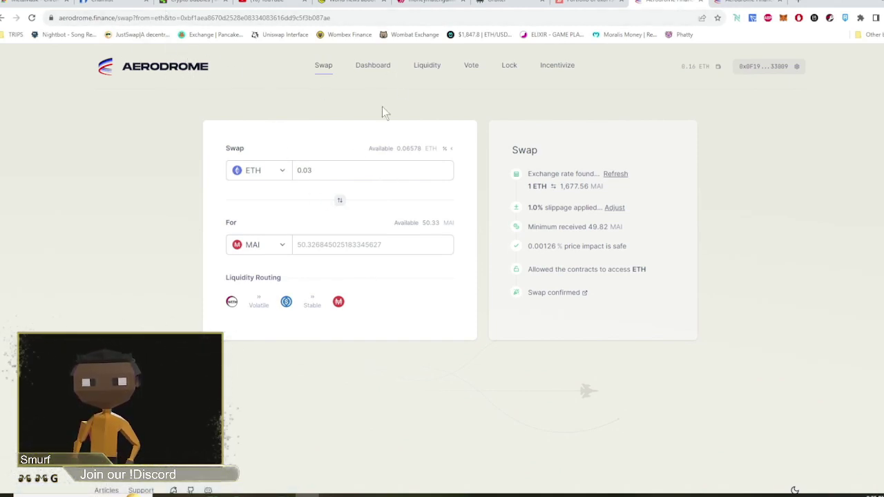
Look over the liquidity pool list and check the token balances offered in the swap form's token selection.
left_click(428, 66)
scroll(532, 76, "down", 5)
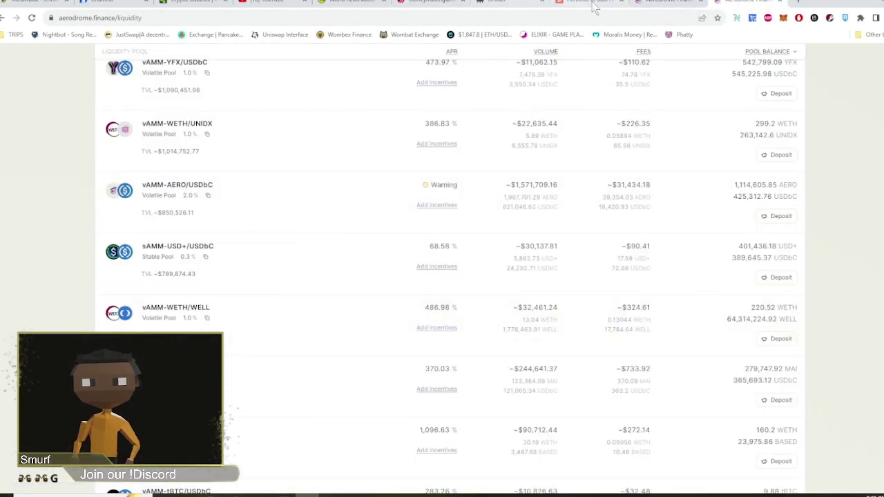
left_click(644, 4)
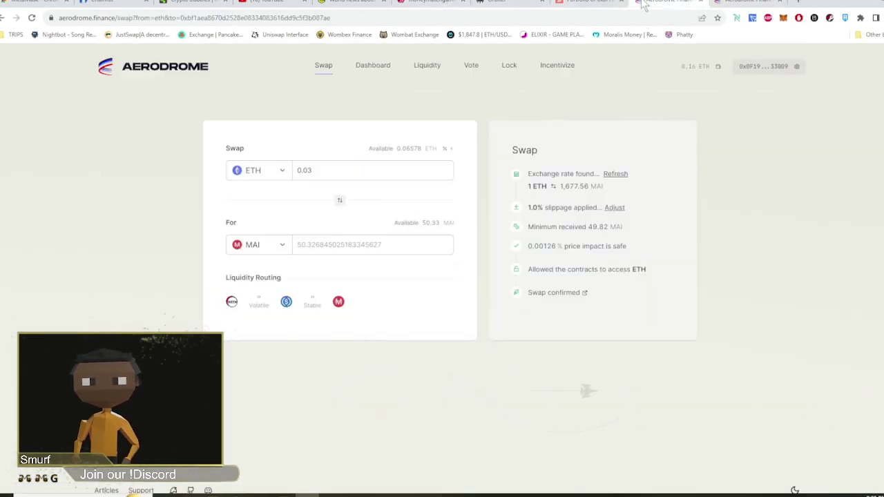
left_click(283, 250)
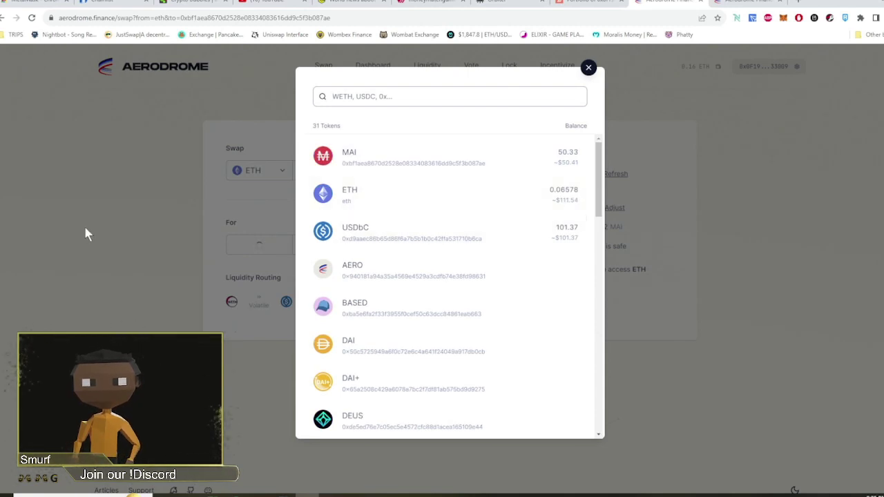
left_click(84, 224)
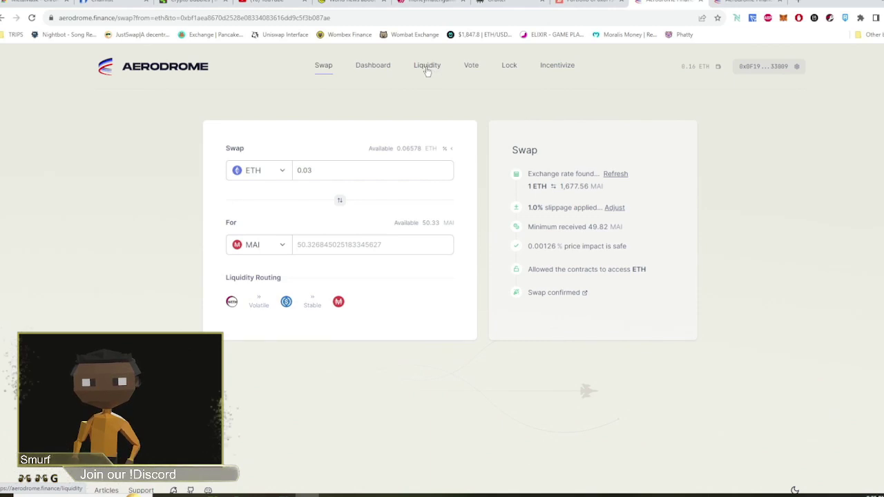
Look at the dashboard and the liquidity overview, and return to the swap page.
left_click(384, 72)
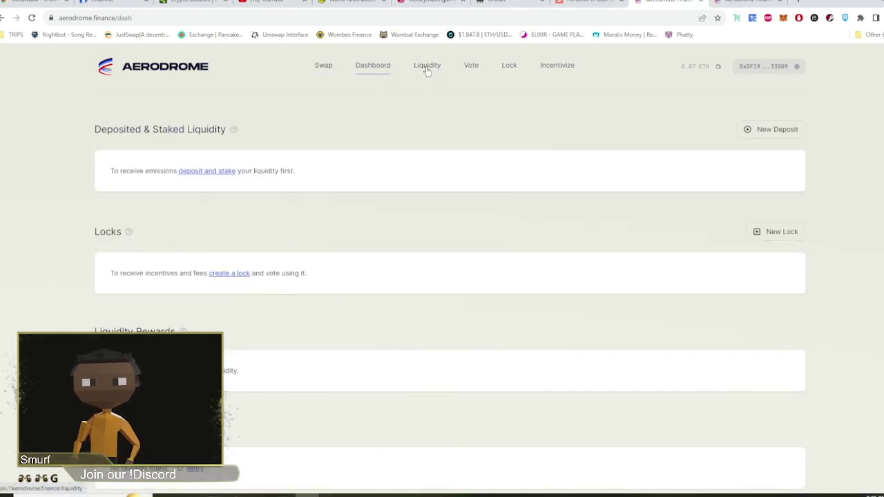
left_click(422, 72)
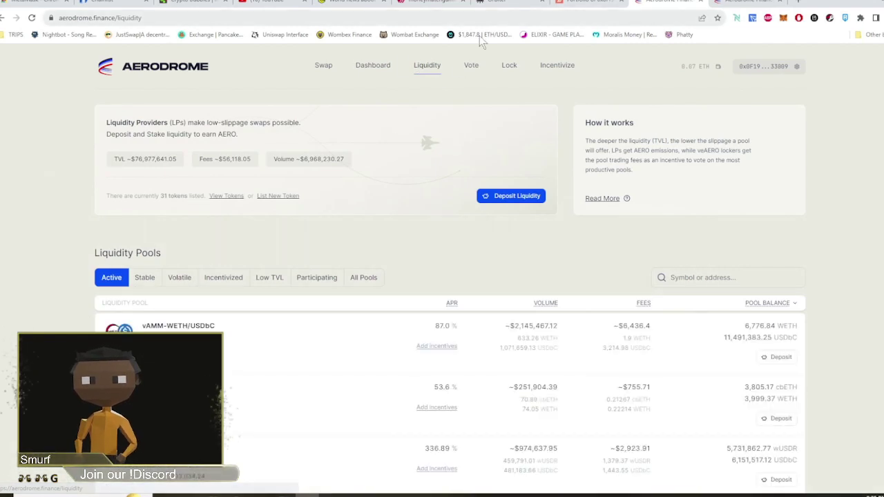
left_click(325, 68)
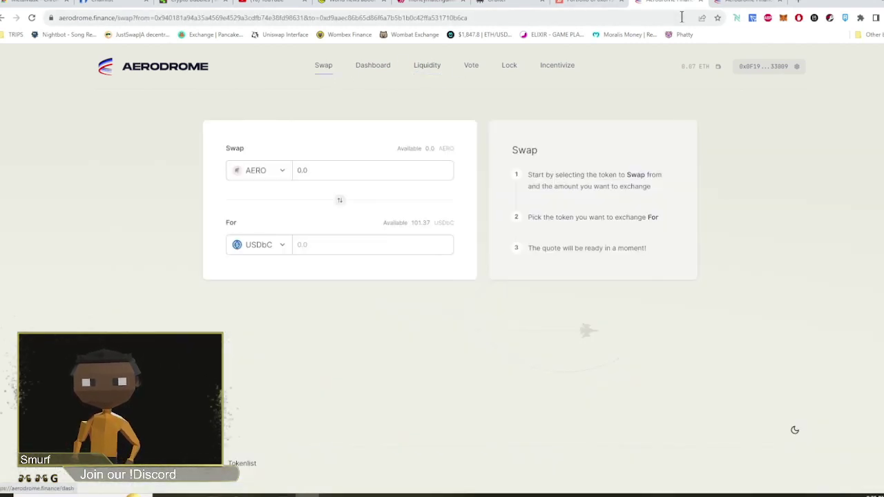
Start a deposit into the MAI/USDbC stable pool and enter the full available MAI balance as the first token amount.
left_click(742, 4)
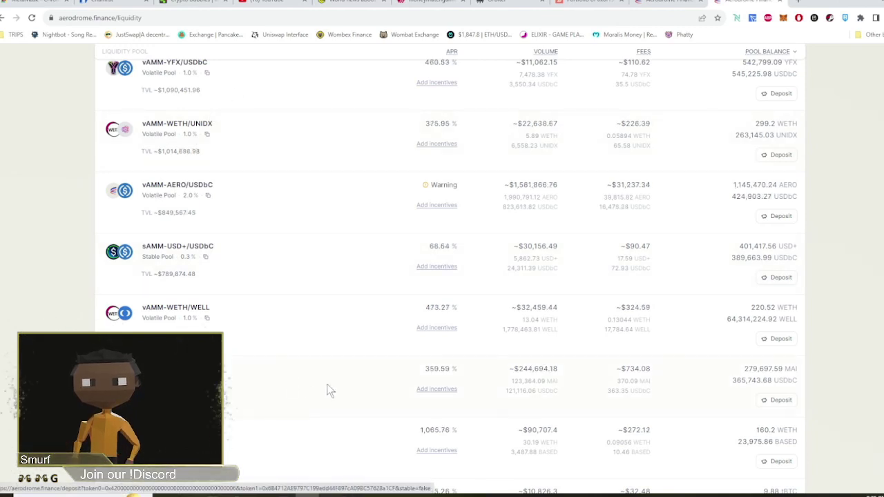
left_click(781, 401)
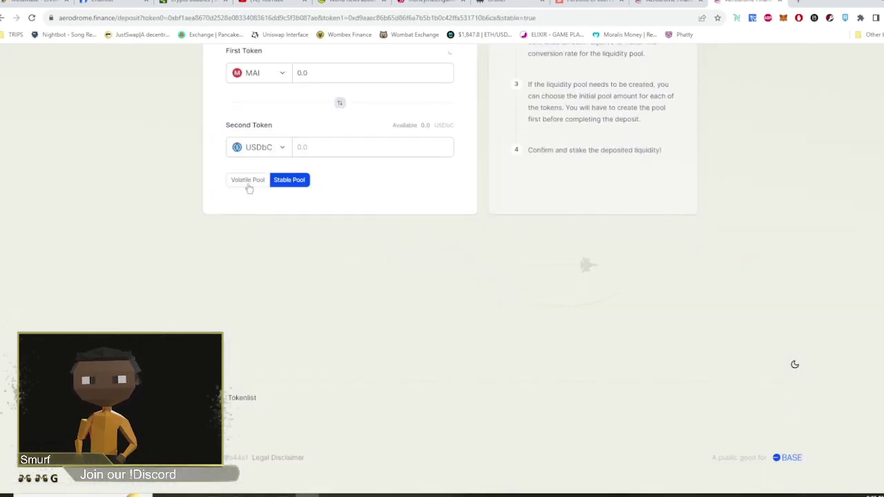
scroll(345, 214, "up", 3)
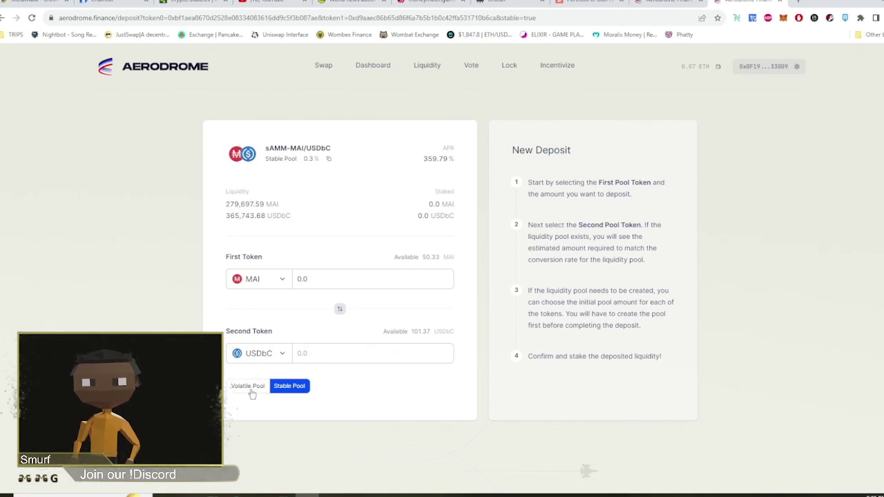
left_click(327, 279)
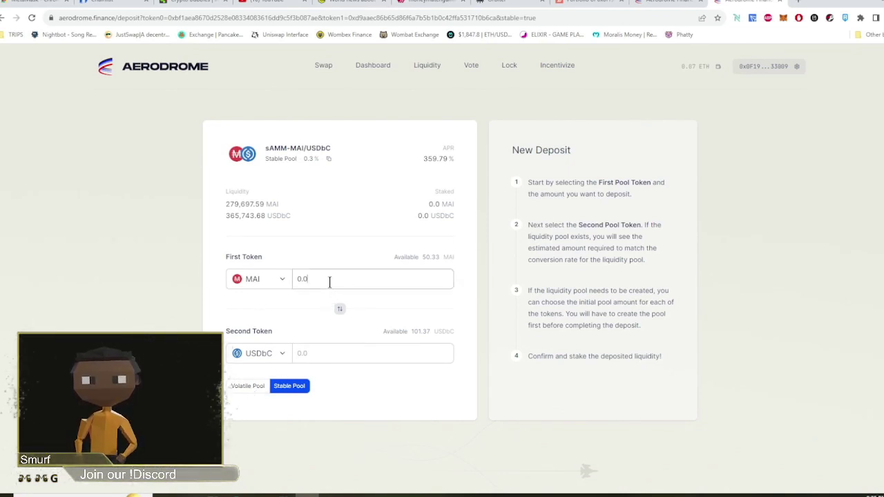
left_click(406, 260)
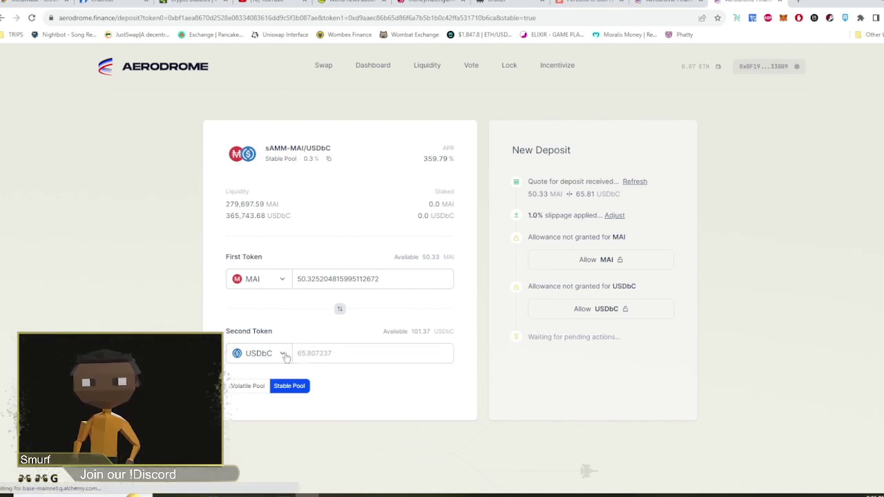
Compare the MAI/USDbC deposit quotes for the volatile and stable pools, ending on the stable pool.
left_click(258, 393)
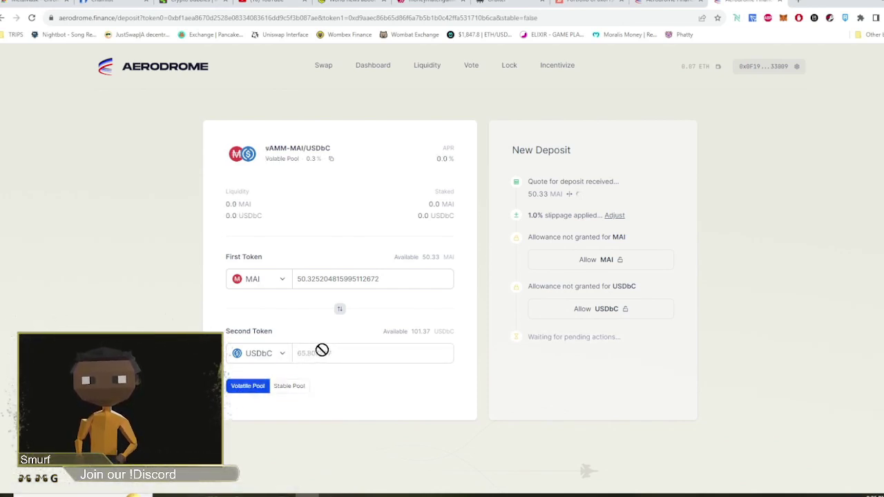
left_click(288, 386)
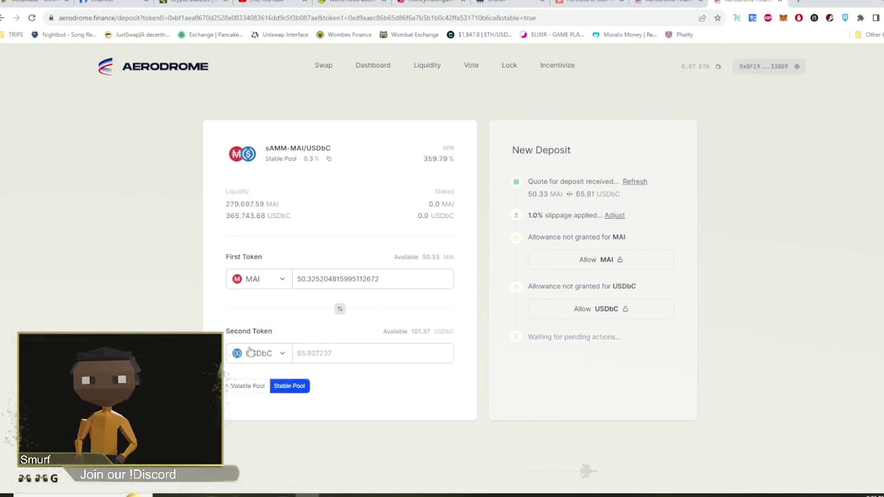
left_click(254, 392)
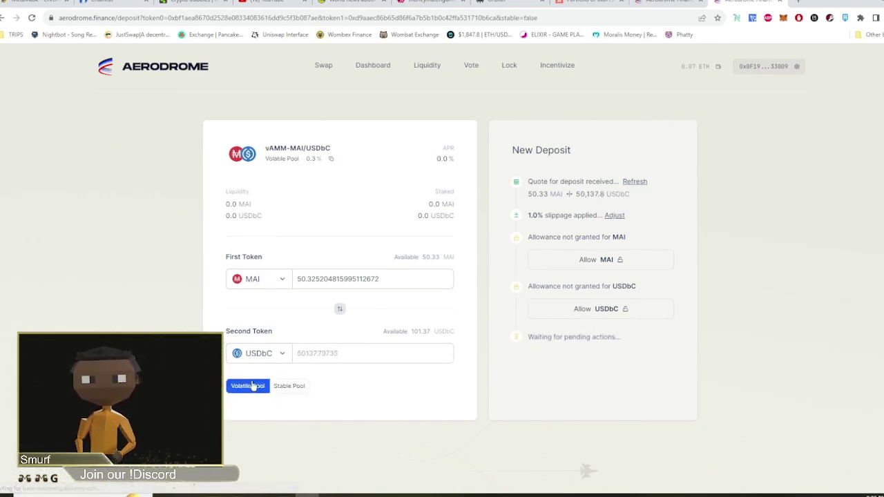
left_click(290, 385)
Grant the MAI and USDbC allowances and deposit 50.33 MAI with 65.81 USDbC into the stable pool.
double_click(350, 279)
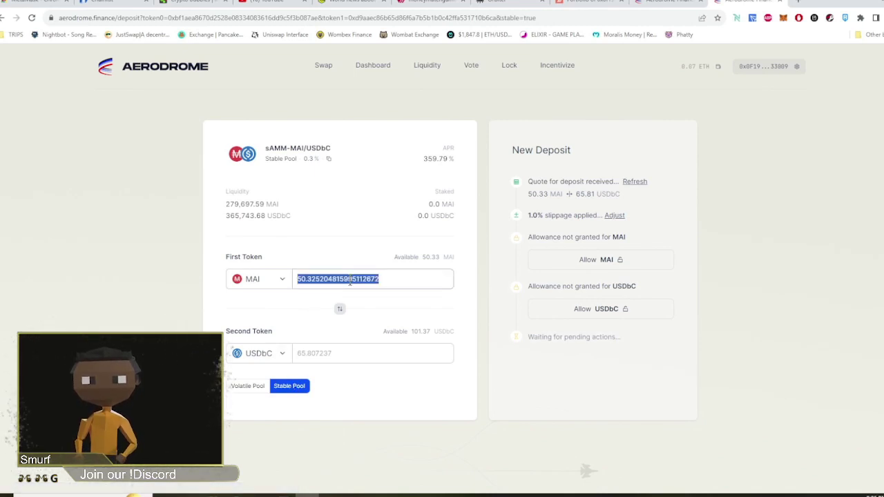
left_click(437, 308)
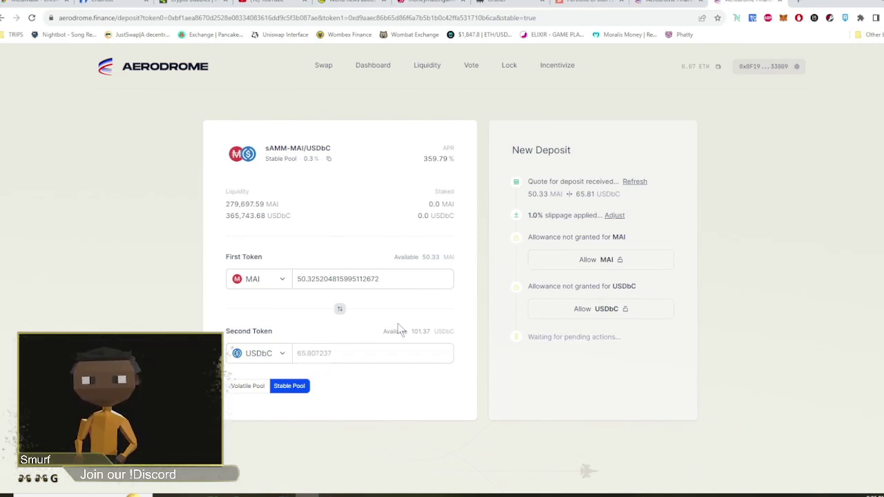
left_click(599, 268)
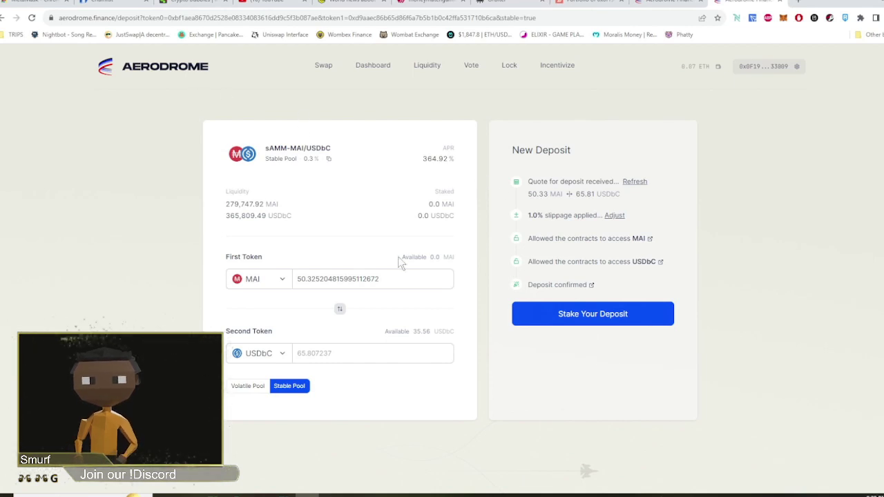
Proceed to staking 100% of the deposit and allow access to sAMM-MAI/USDbC, accepting the suggested spending cap in the wallet.
left_click(545, 318)
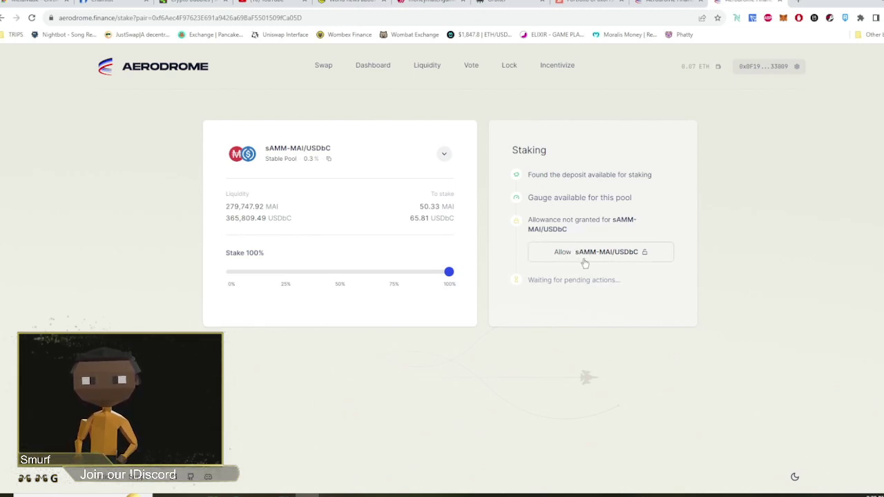
left_click(632, 253)
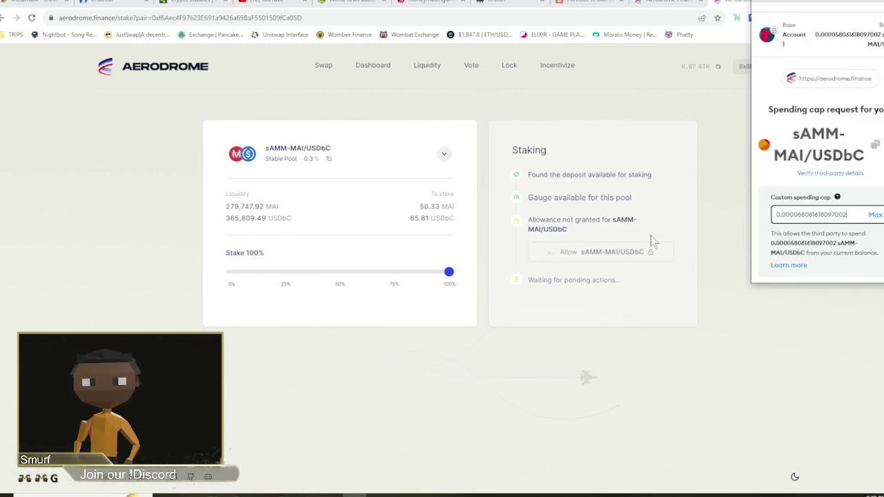
scroll(818, 207, "down", 2)
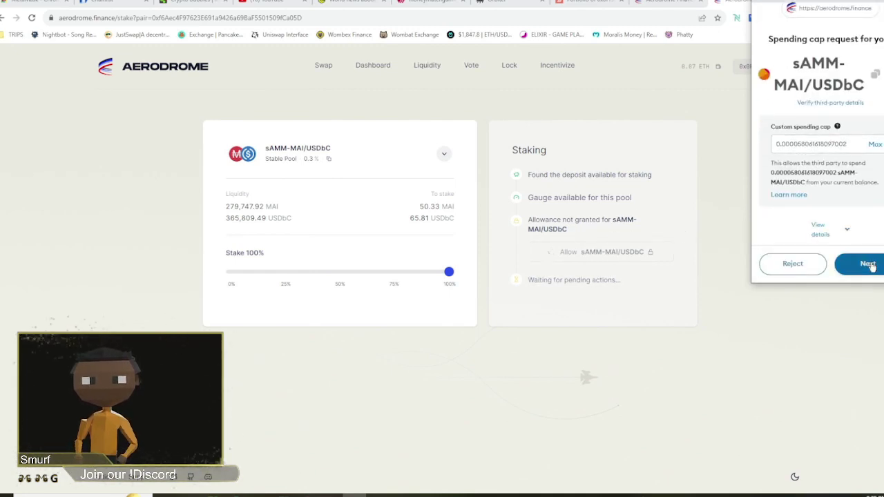
Check the deposit in the staking pool selection and filter the liquidity pools to the participating ones.
left_click(444, 153)
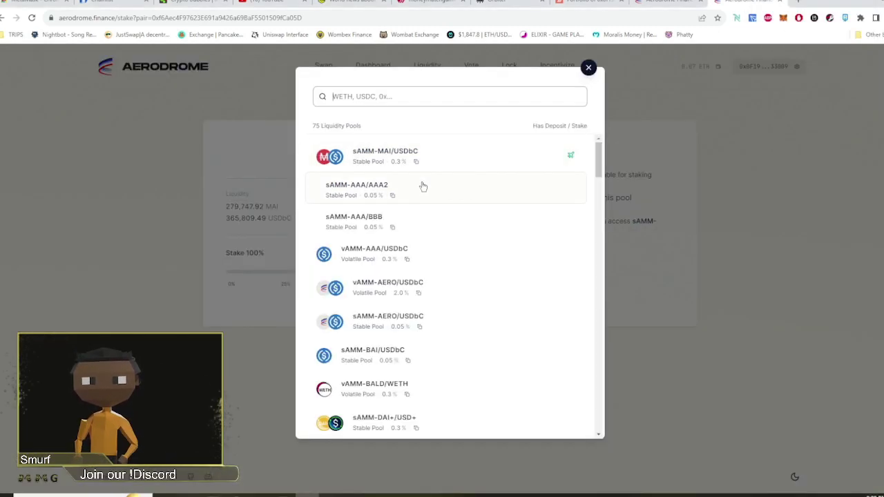
left_click(589, 68)
left_click(652, 4)
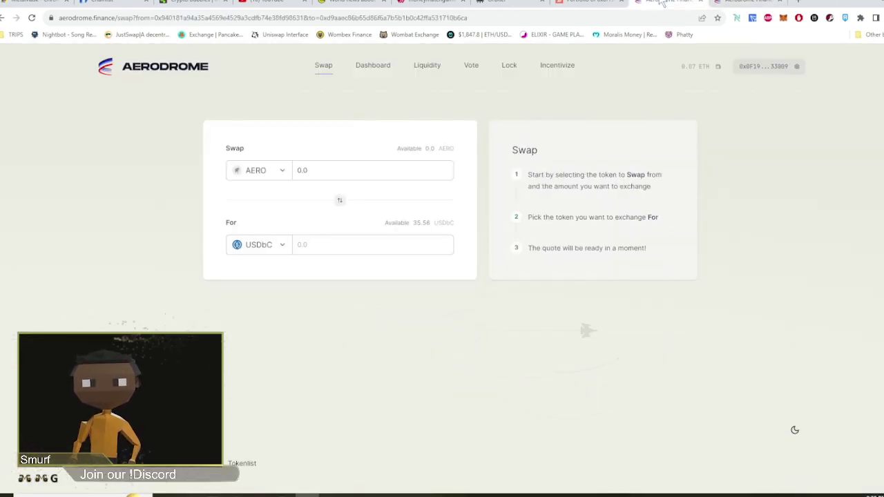
left_click(422, 66)
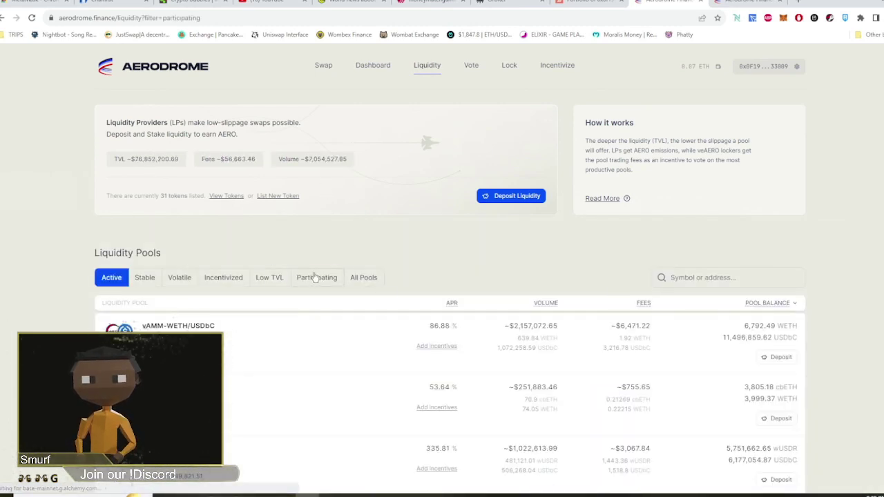
left_click(314, 276)
scroll(297, 239, "down", 1)
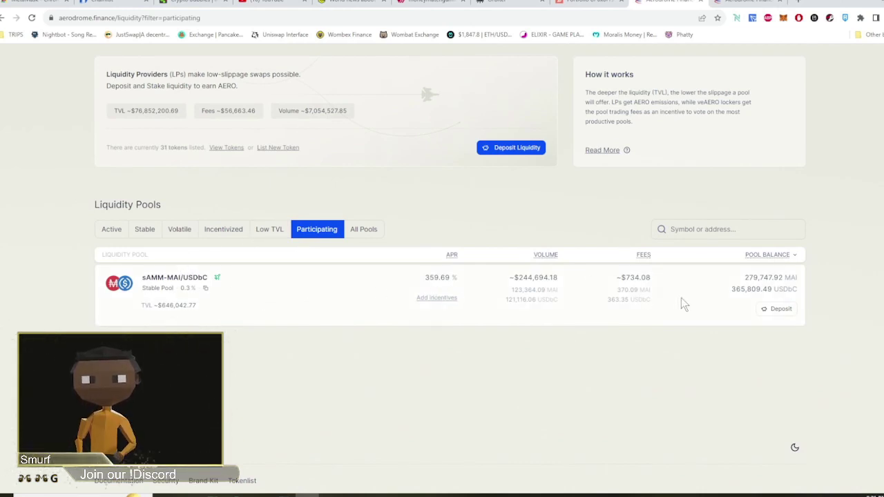
Check the deposit page of the MAI/USDbC stable pool, and review its staked amounts and liquidity rewards on the dashboard.
left_click(292, 278)
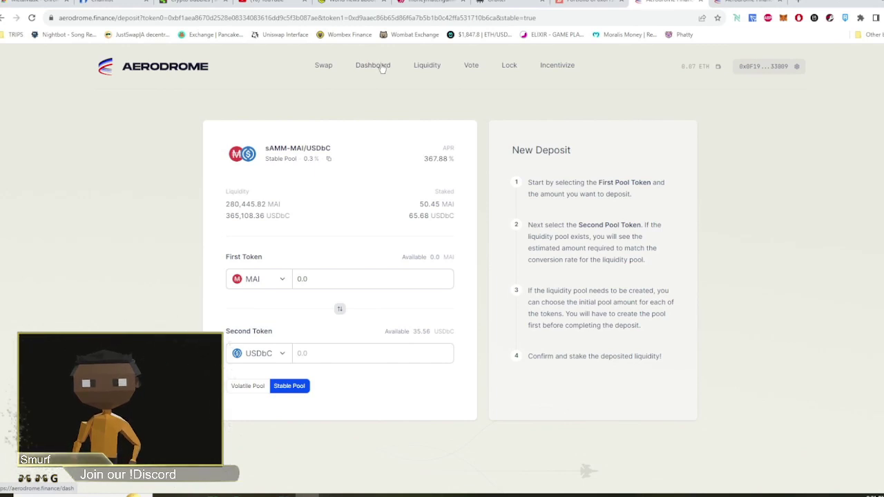
left_click(381, 67)
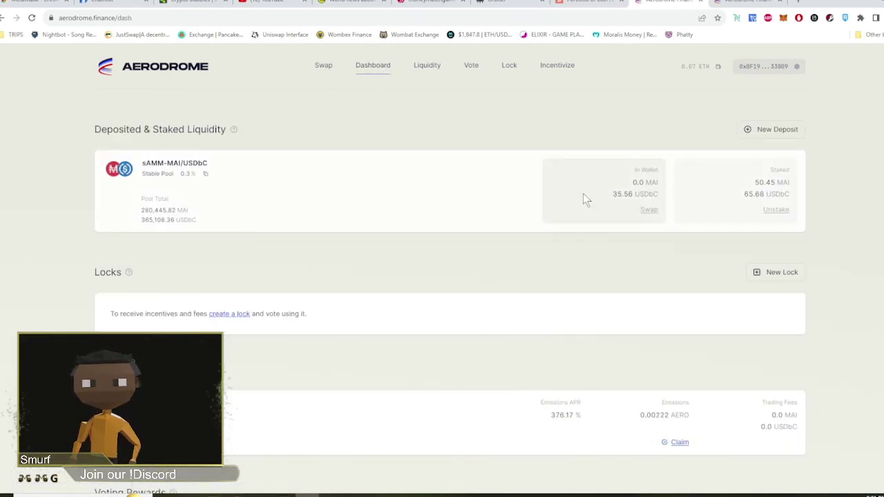
scroll(552, 249, "down", 1)
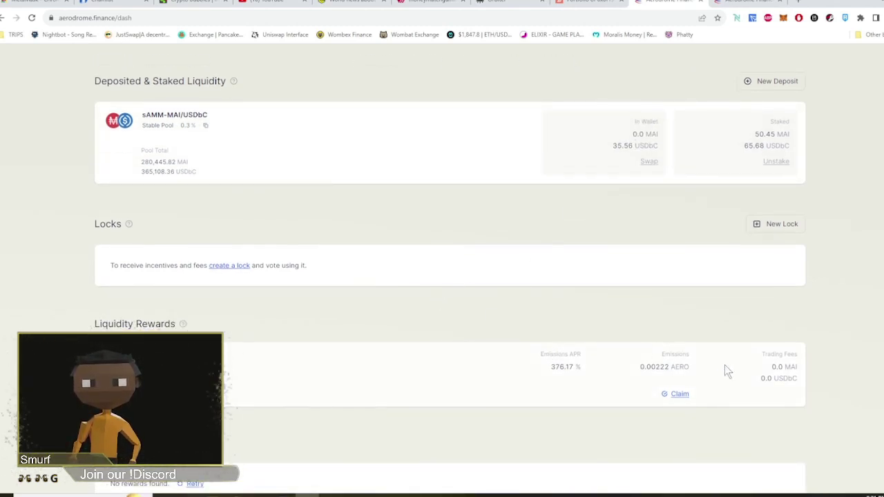
mouse_move(650, 371)
scroll(573, 369, "down", 1)
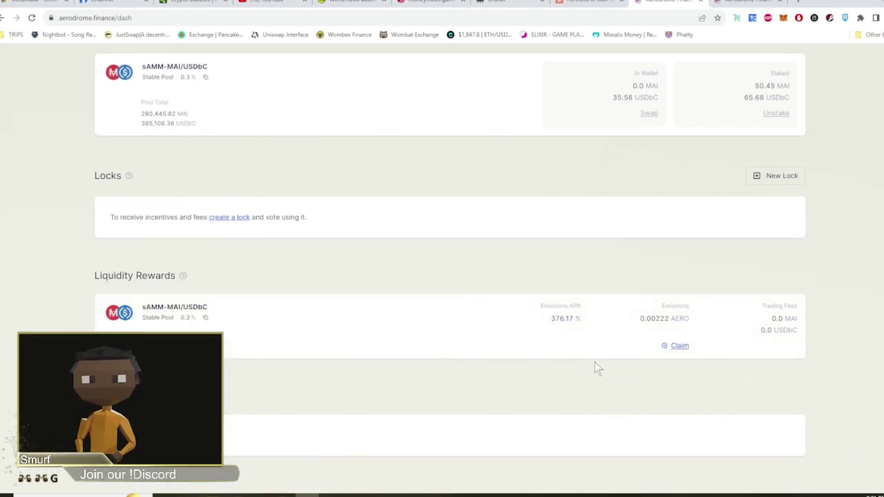
scroll(592, 363, "up", 1)
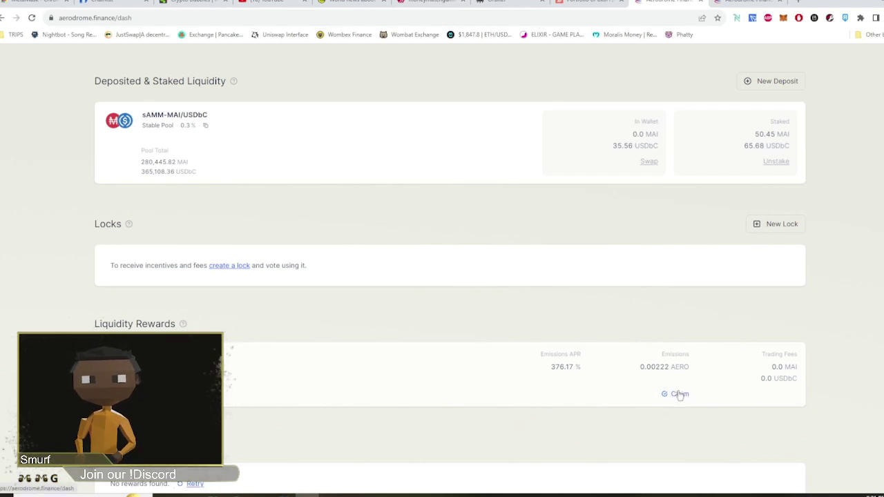
scroll(592, 348, "up", 1)
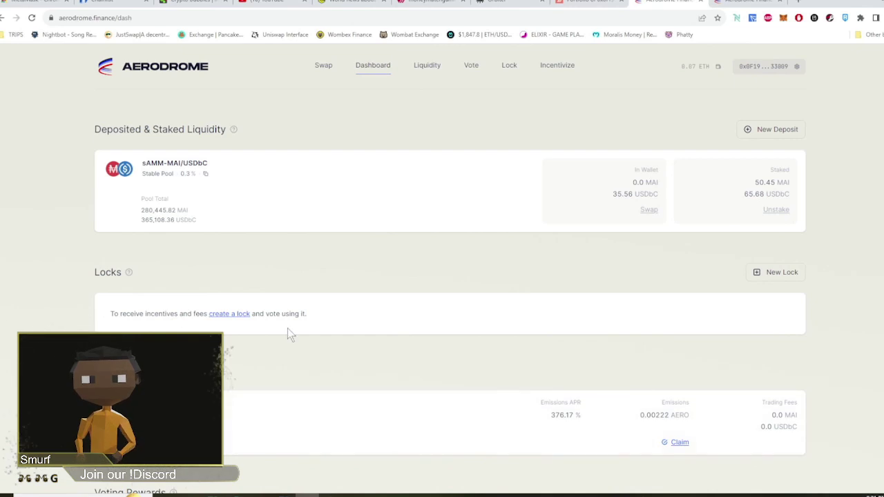
Look through the Liquidity, Vote, Lock, Incentivize and Swap pages and return to the dashboard with the staked position.
left_click(425, 65)
left_click(471, 65)
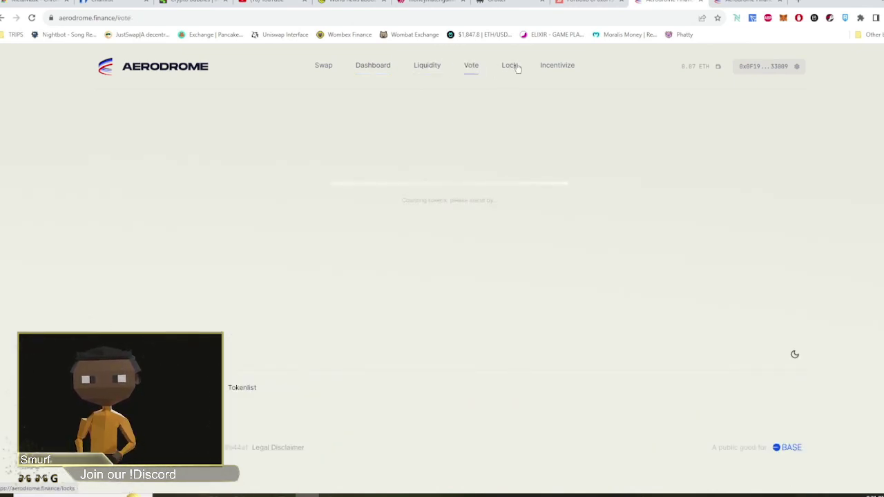
left_click(514, 65)
left_click(575, 64)
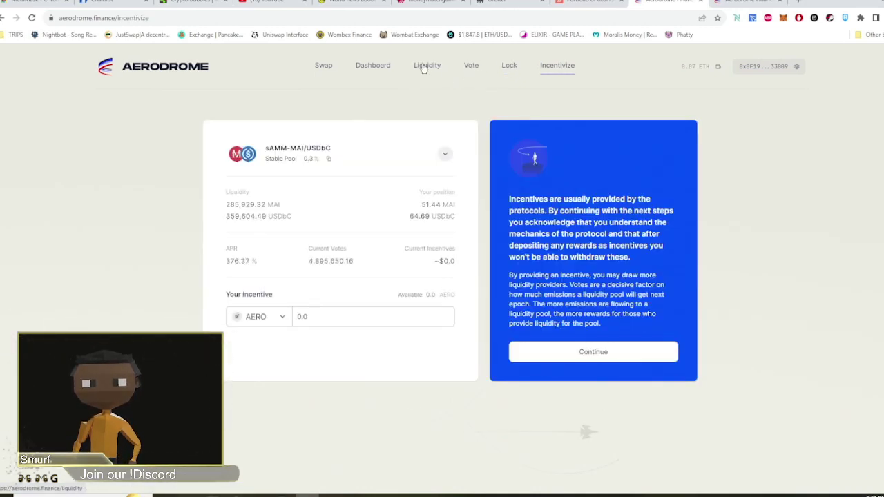
left_click(376, 66)
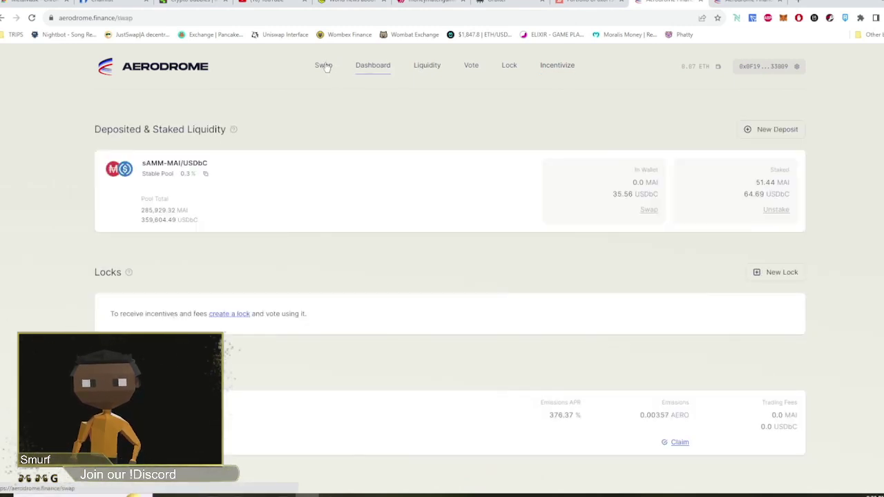
left_click(324, 66)
left_click(374, 66)
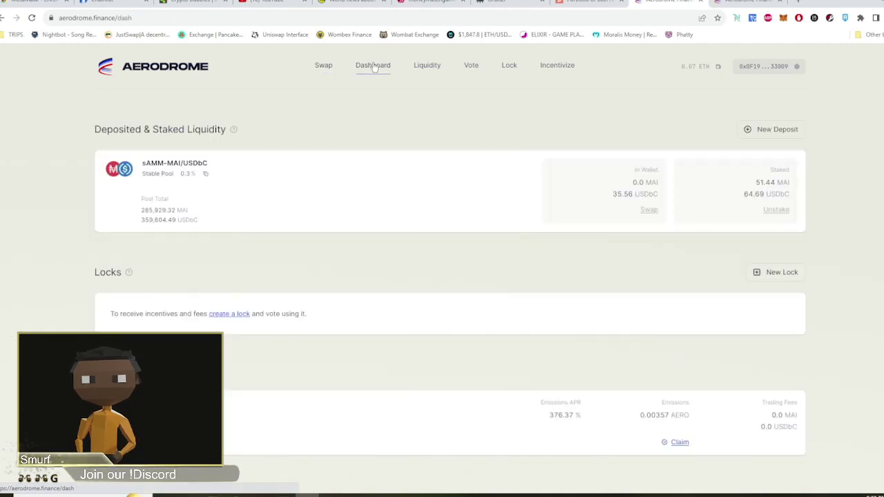